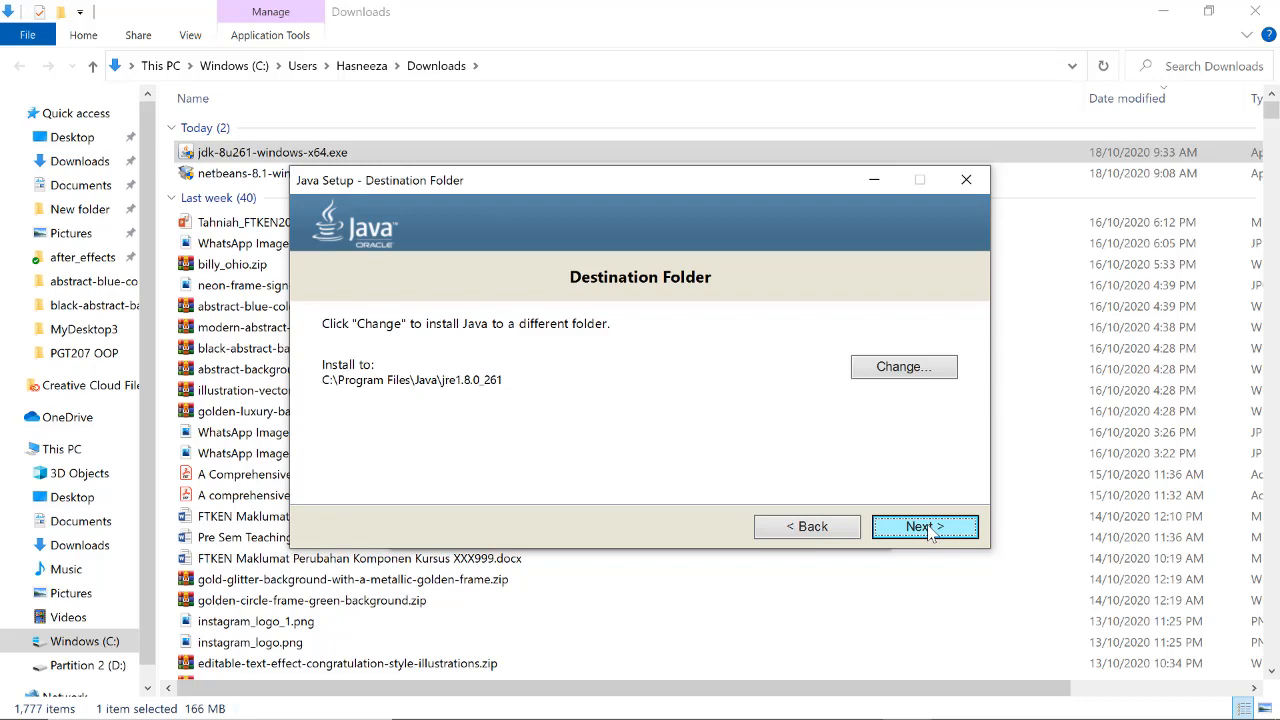
Step: Install the Java runtime to the default destination folder and close the completed JDK 8 Update 261 setup
left_click(926, 527)
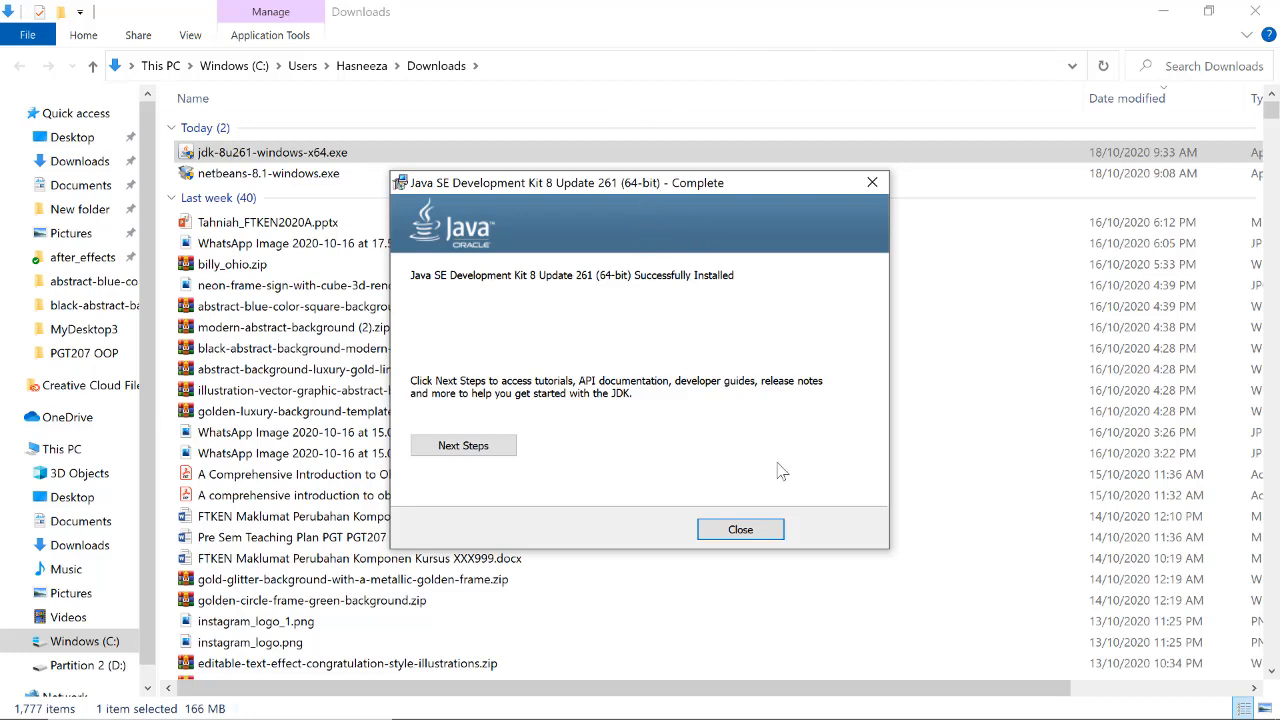
left_click(740, 531)
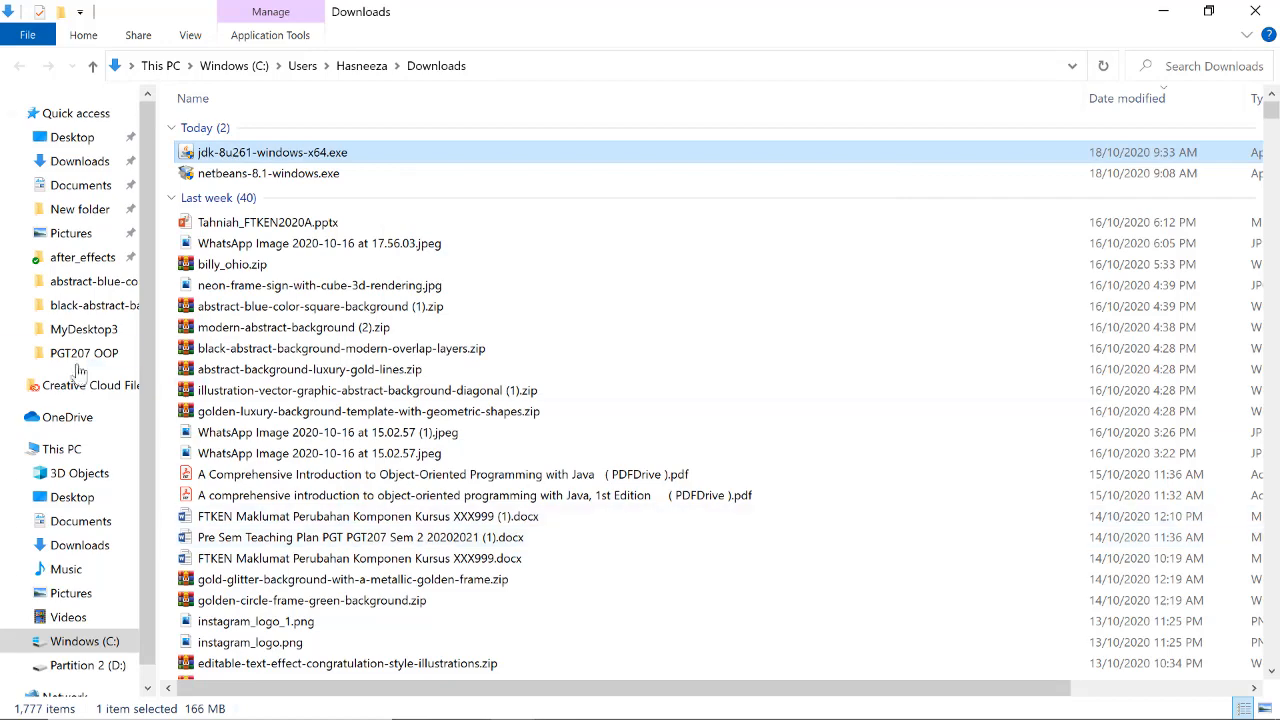
Step: Open the Java folder inside Program Files on the Windows (C:) drive
left_click(86, 455)
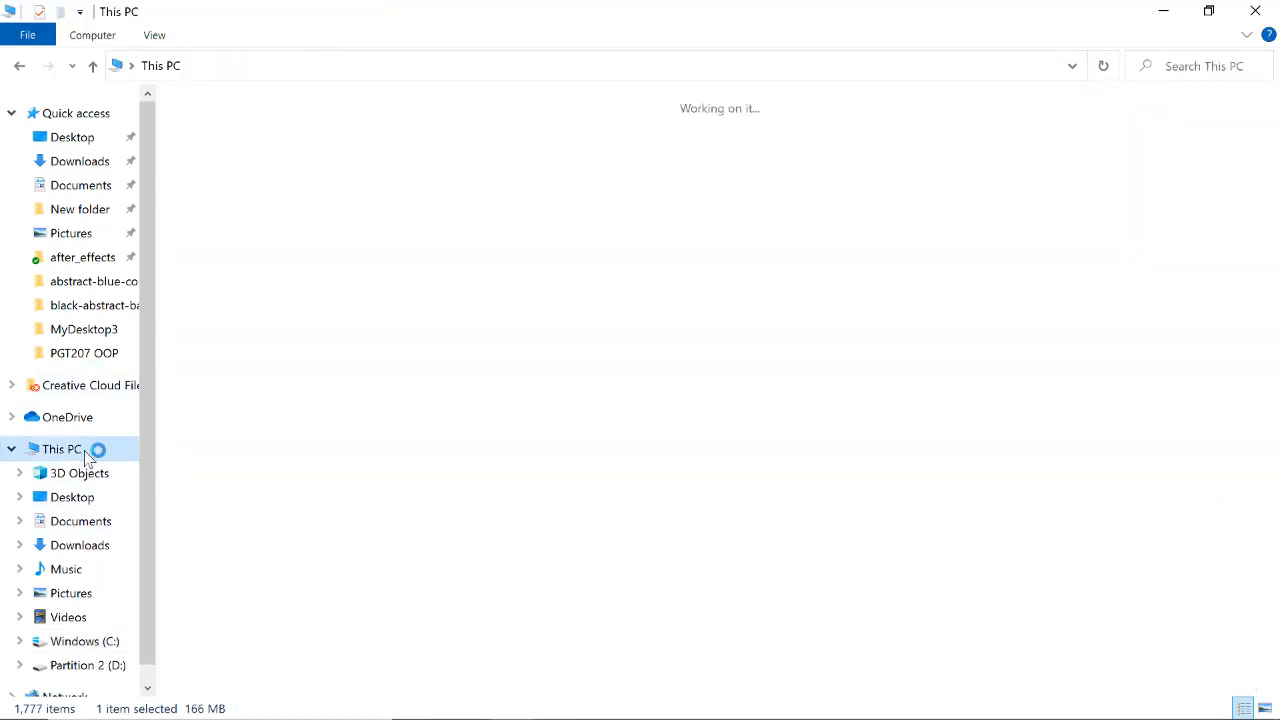
double_click(308, 290)
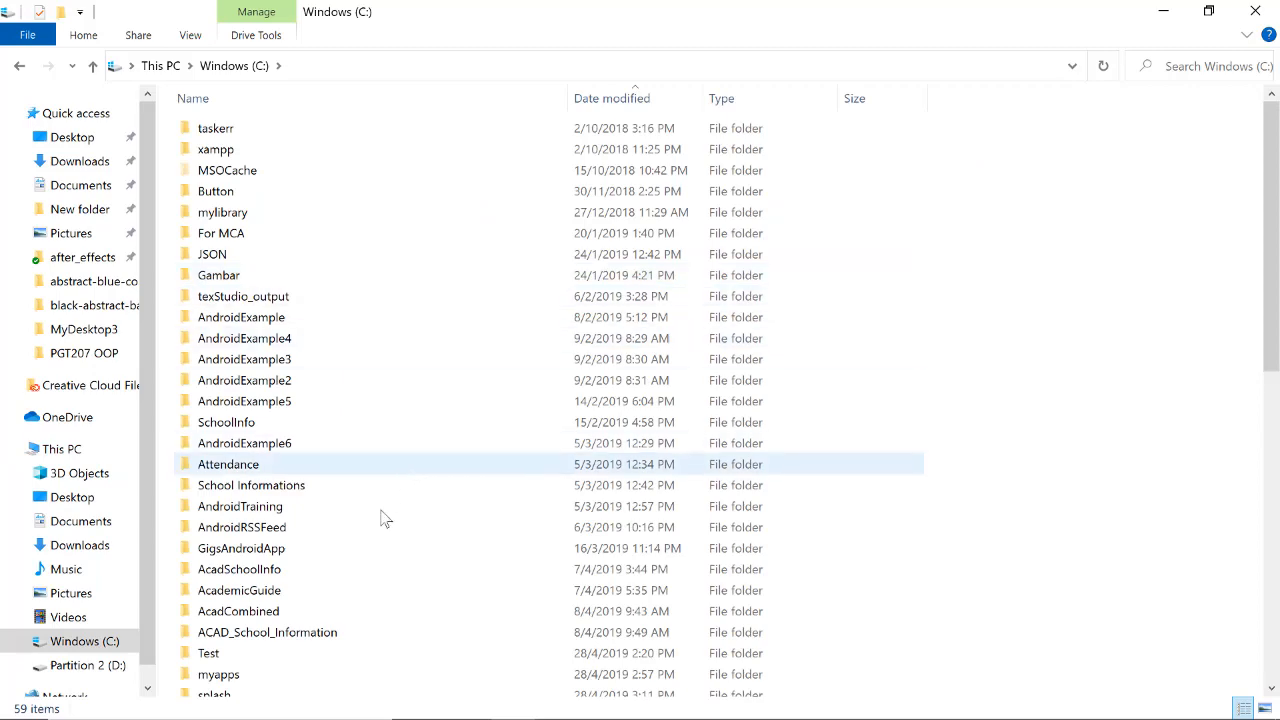
left_click_drag(1268, 265, 1268, 578)
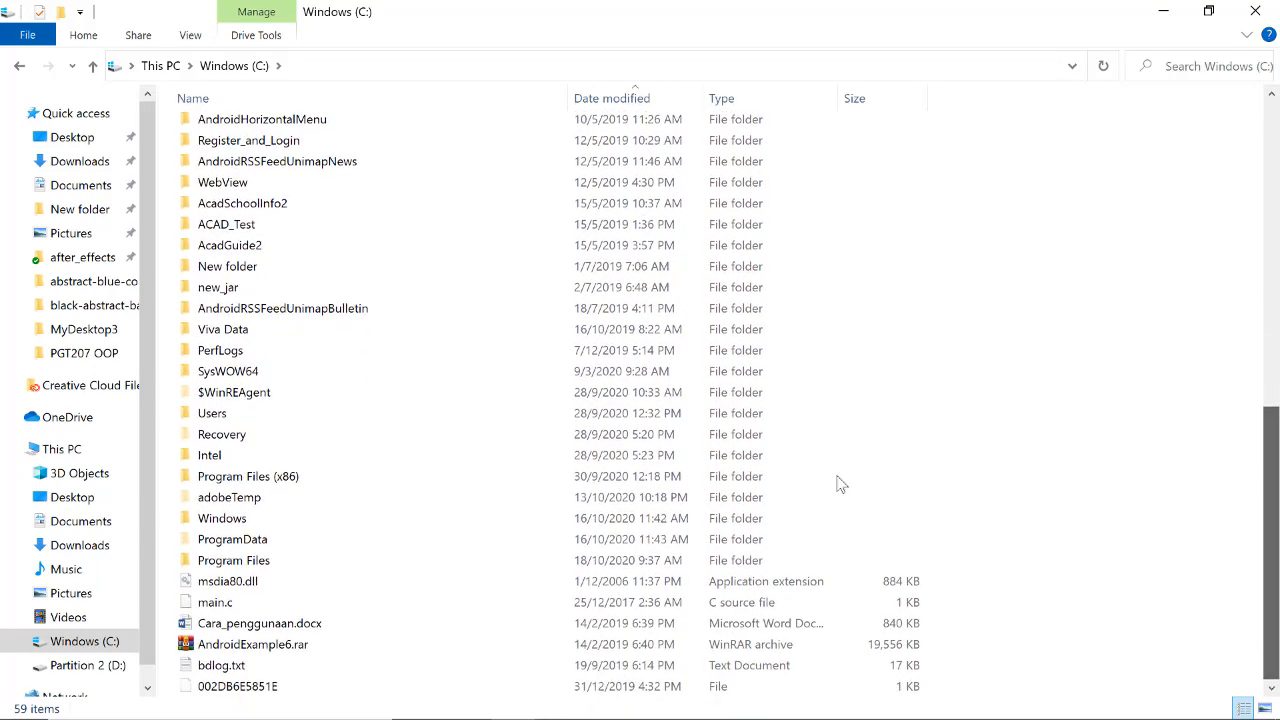
left_click(335, 567)
double_click(335, 567)
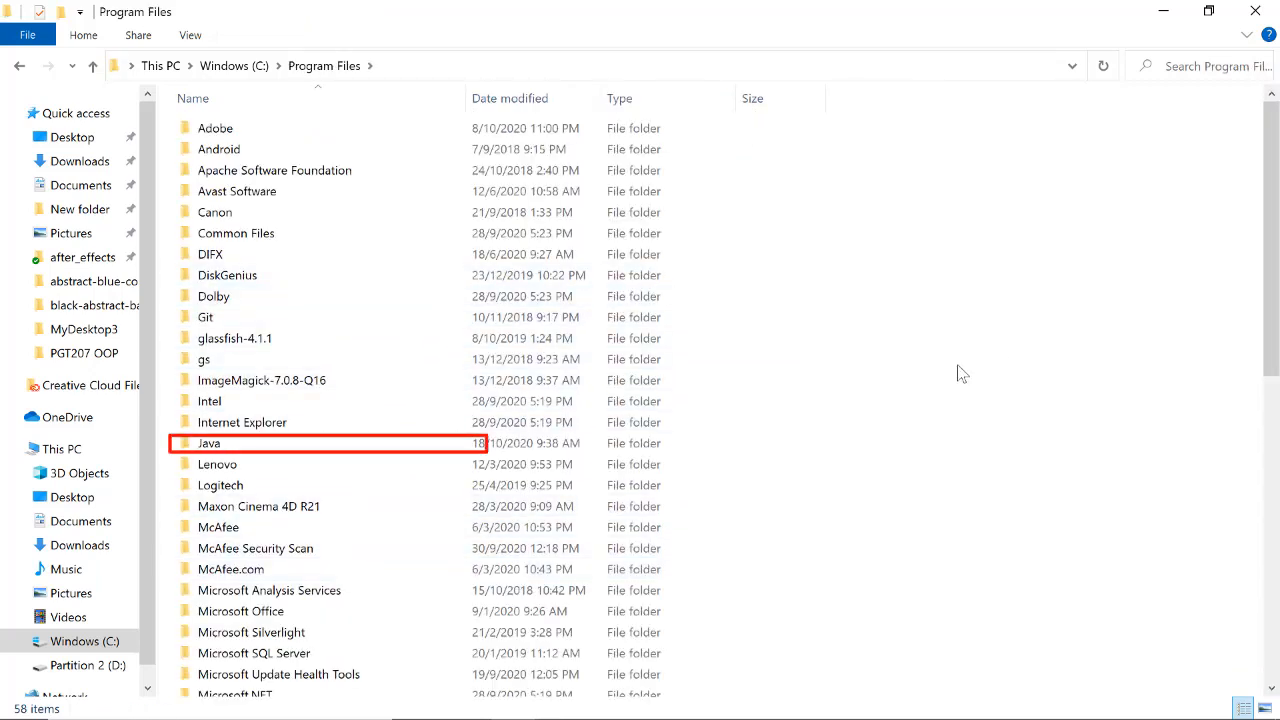
double_click(275, 448)
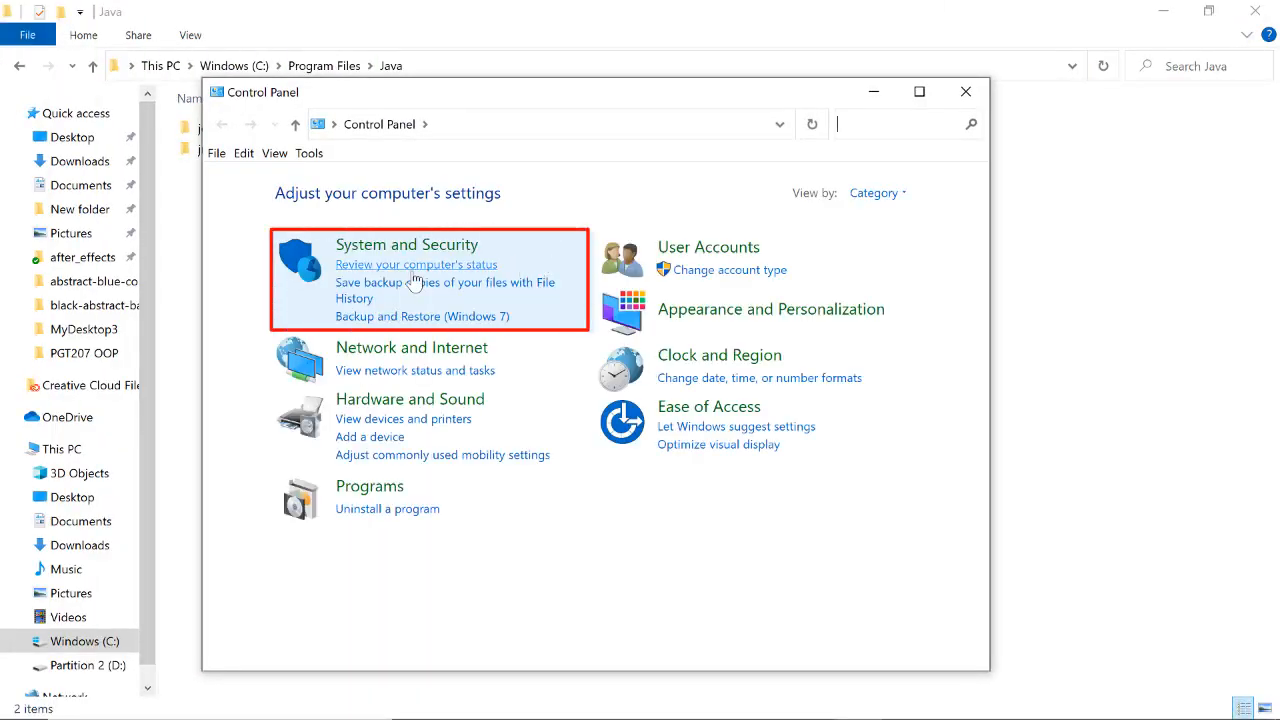
Step: In Control Panel, go to the advanced system settings' environment variables and open the user variable Path for editing
left_click(408, 256)
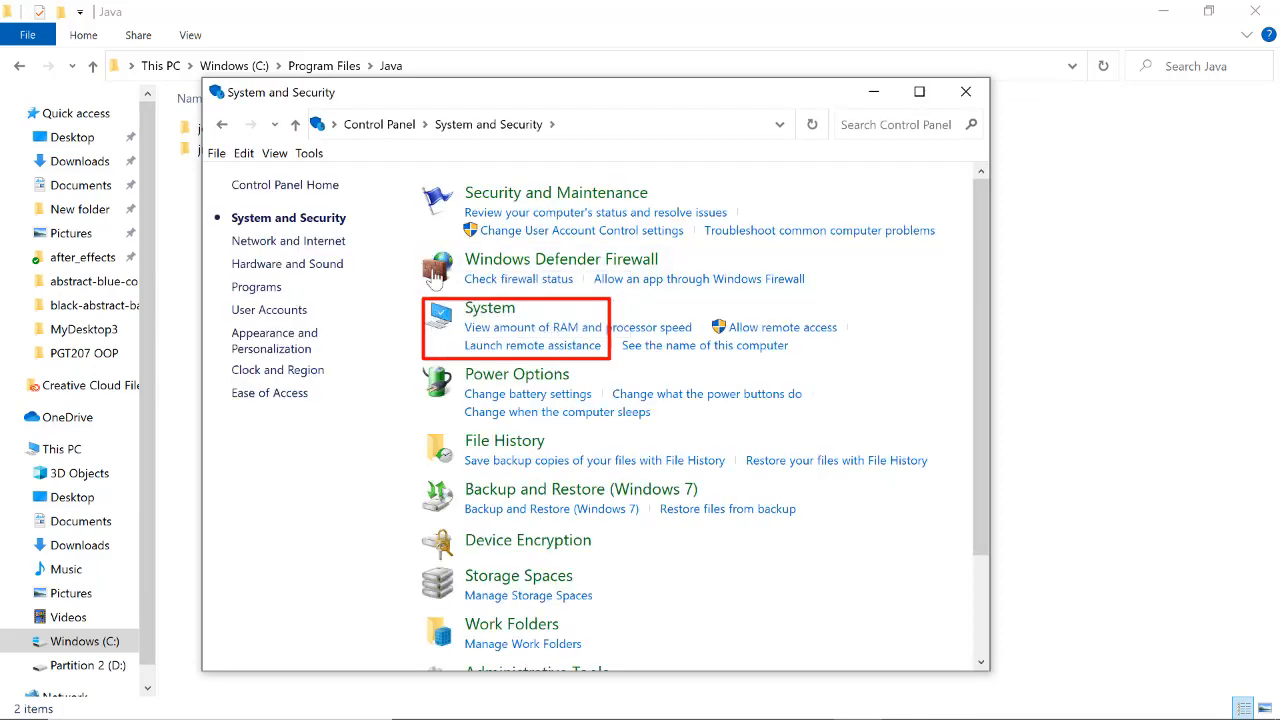
left_click(489, 312)
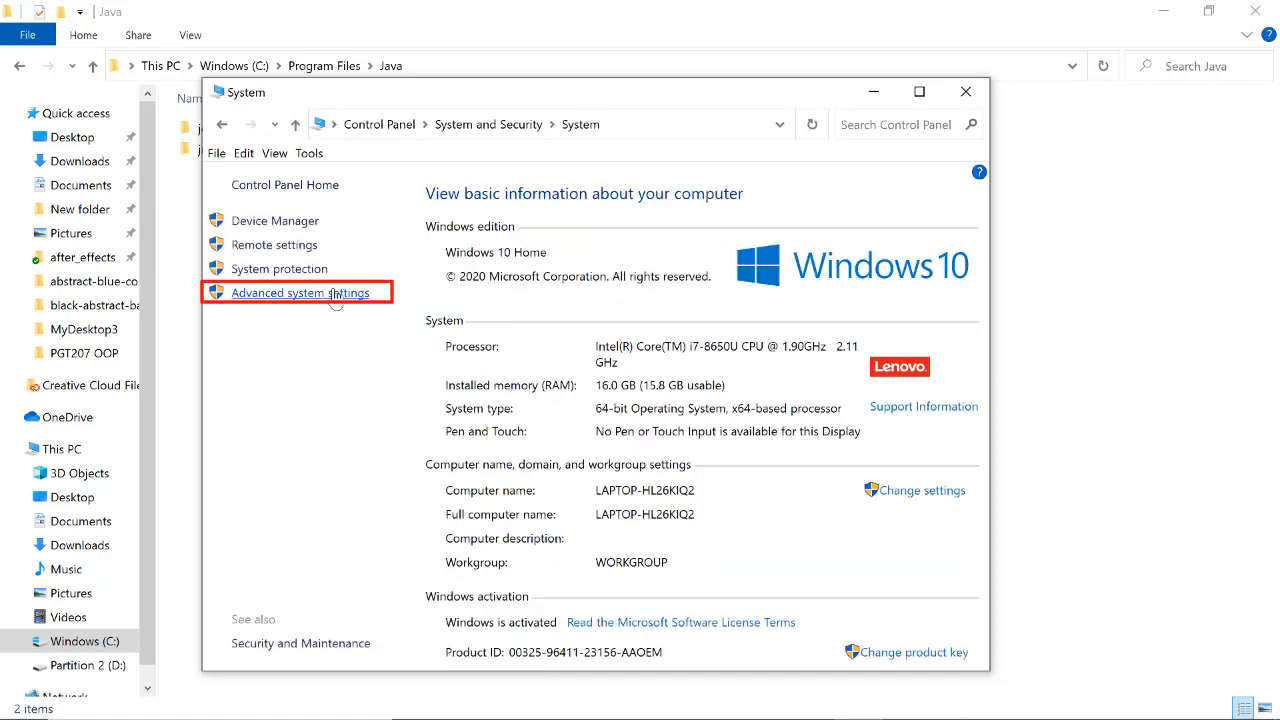
left_click(336, 294)
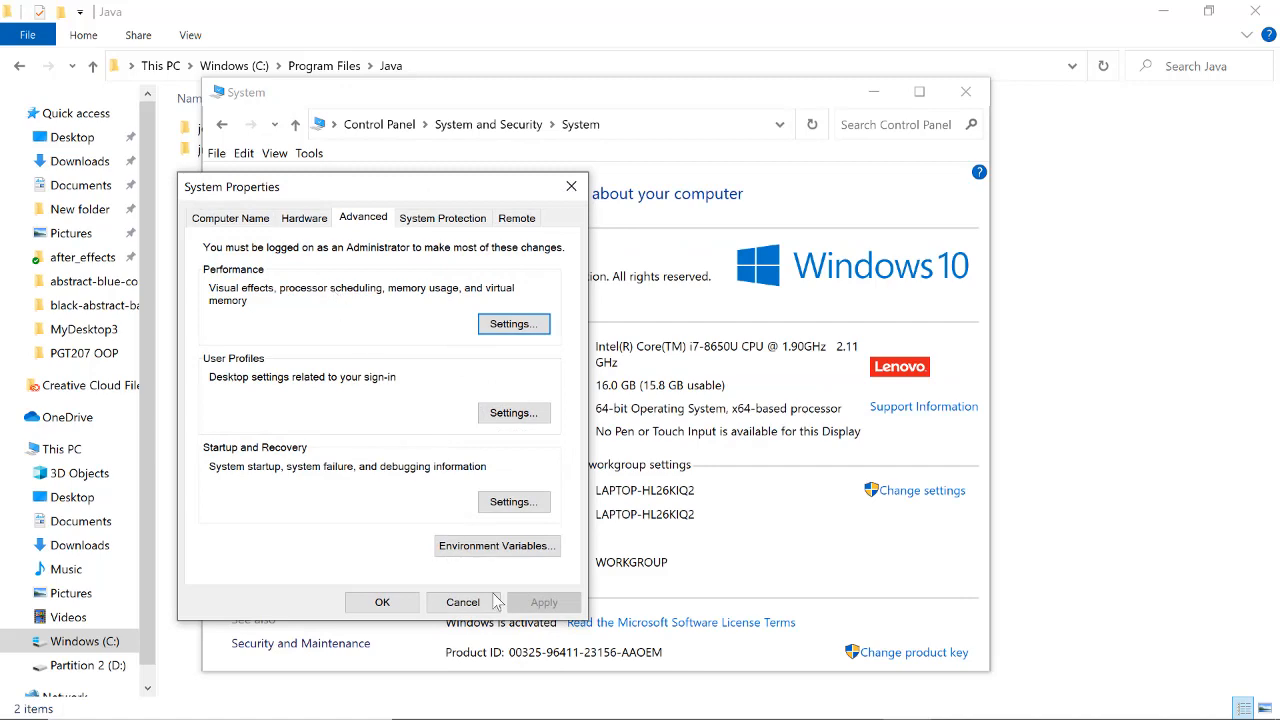
left_click(497, 545)
left_click(421, 193)
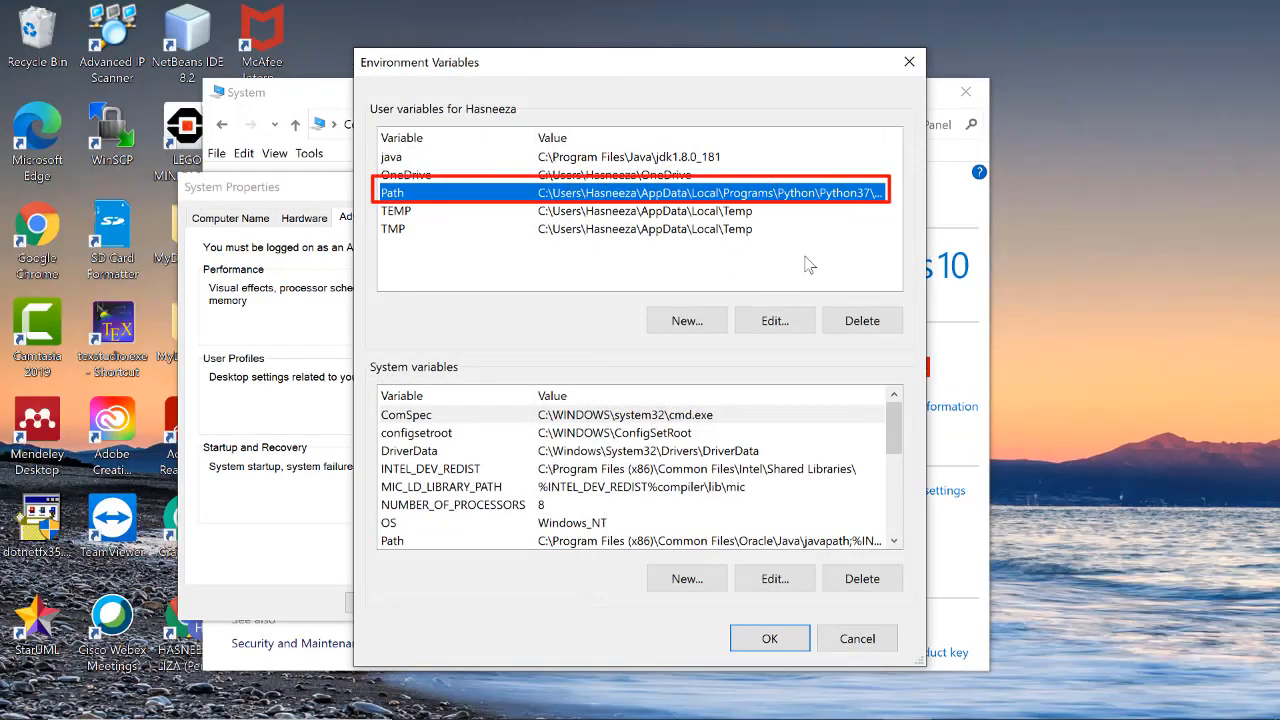
left_click(776, 321)
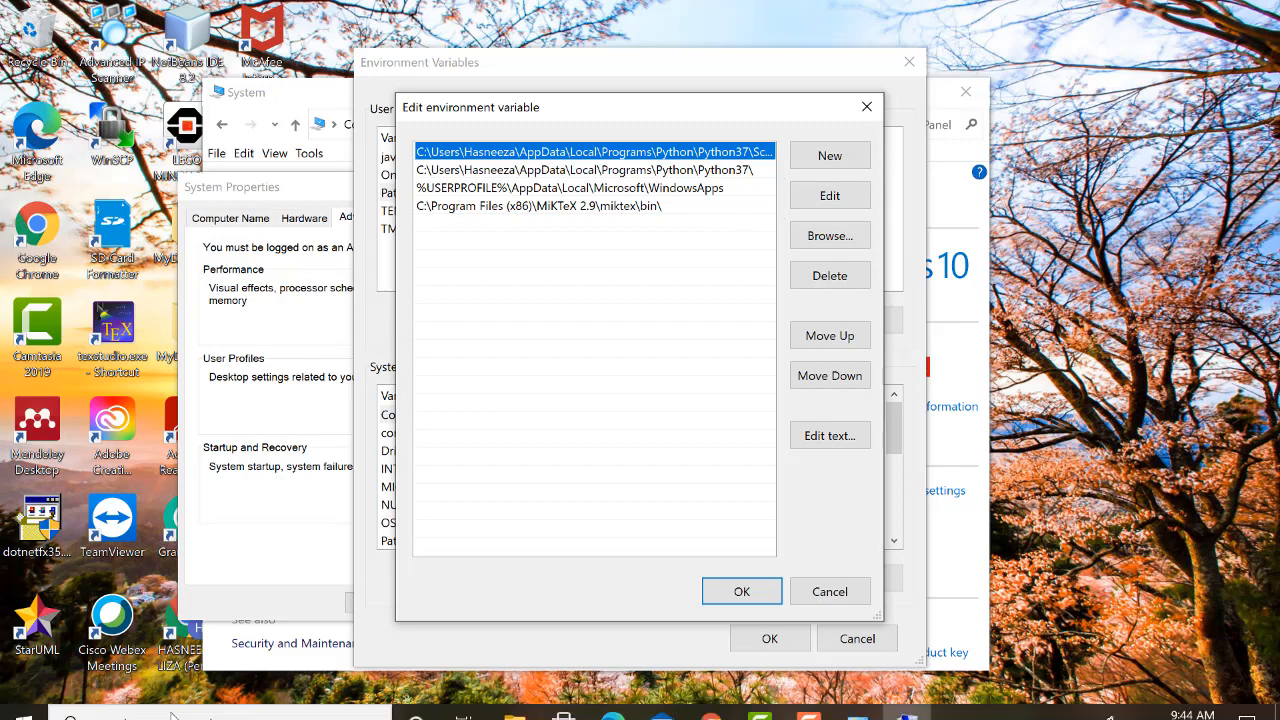
Step: Switch to the Java folder in File Explorer and copy the address of the jdk1.8.0_261 bin folder as text
left_click(514, 702)
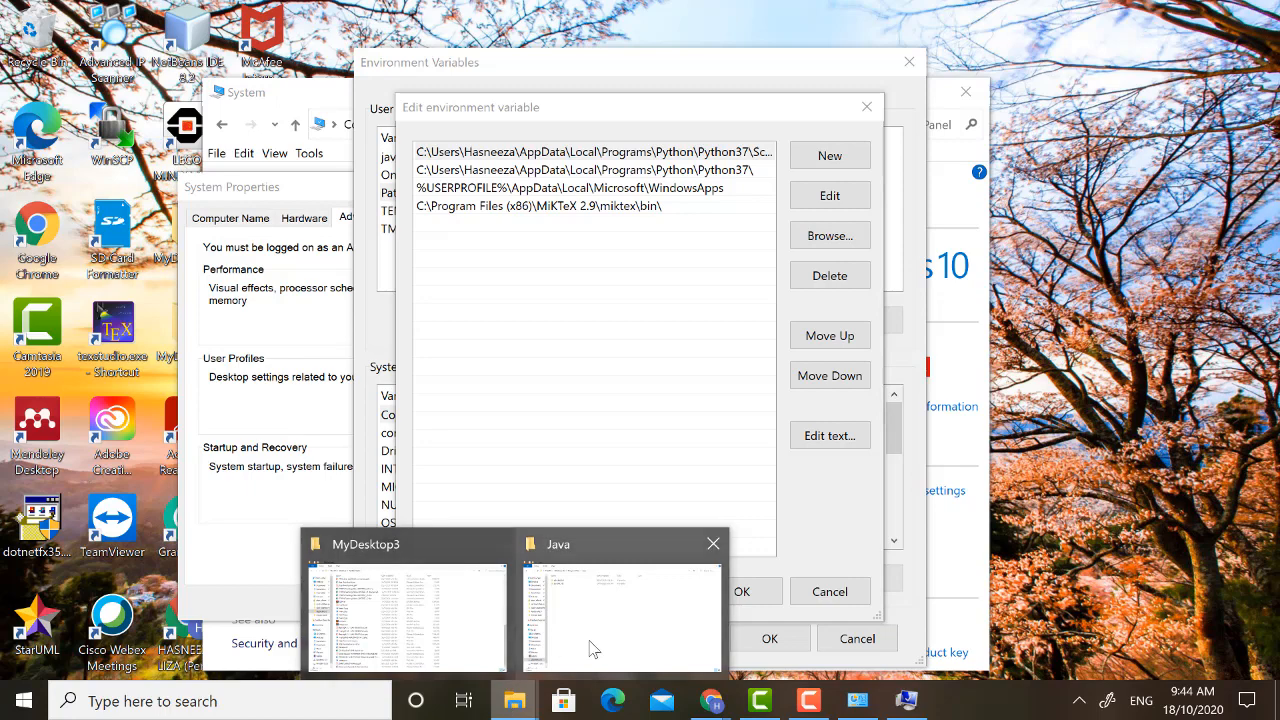
left_click(591, 647)
left_click(240, 128)
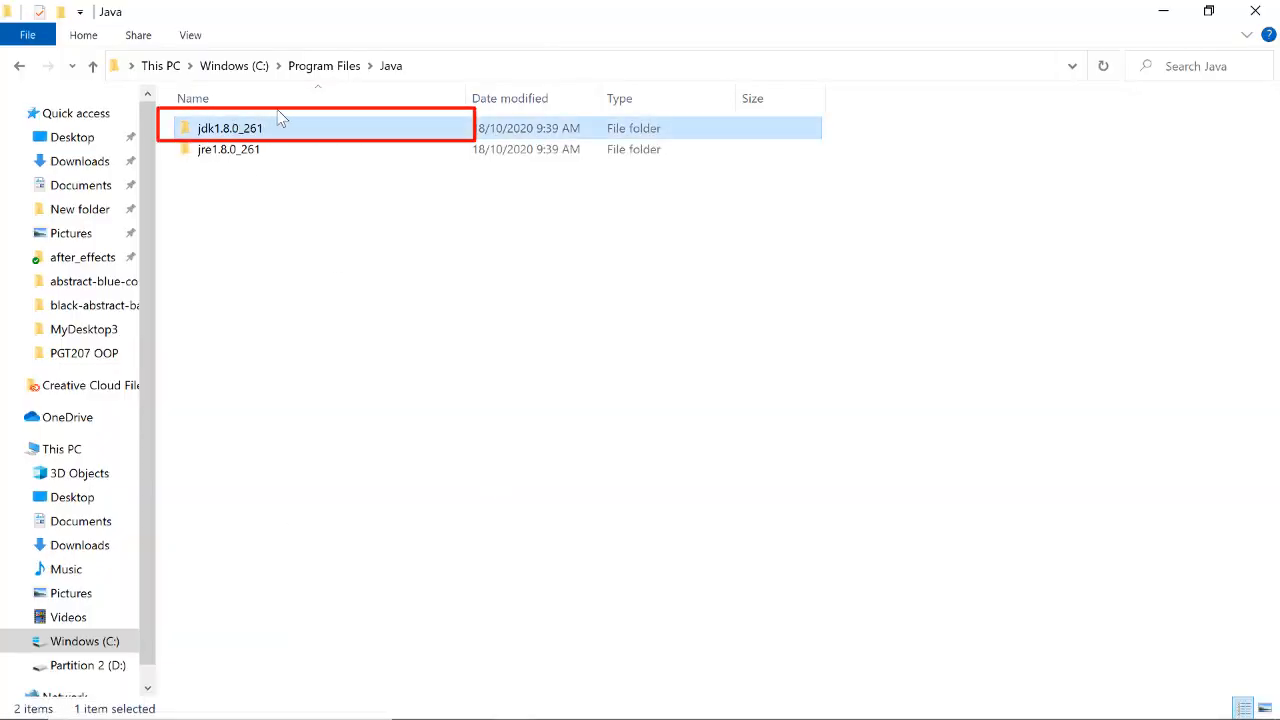
double_click(258, 129)
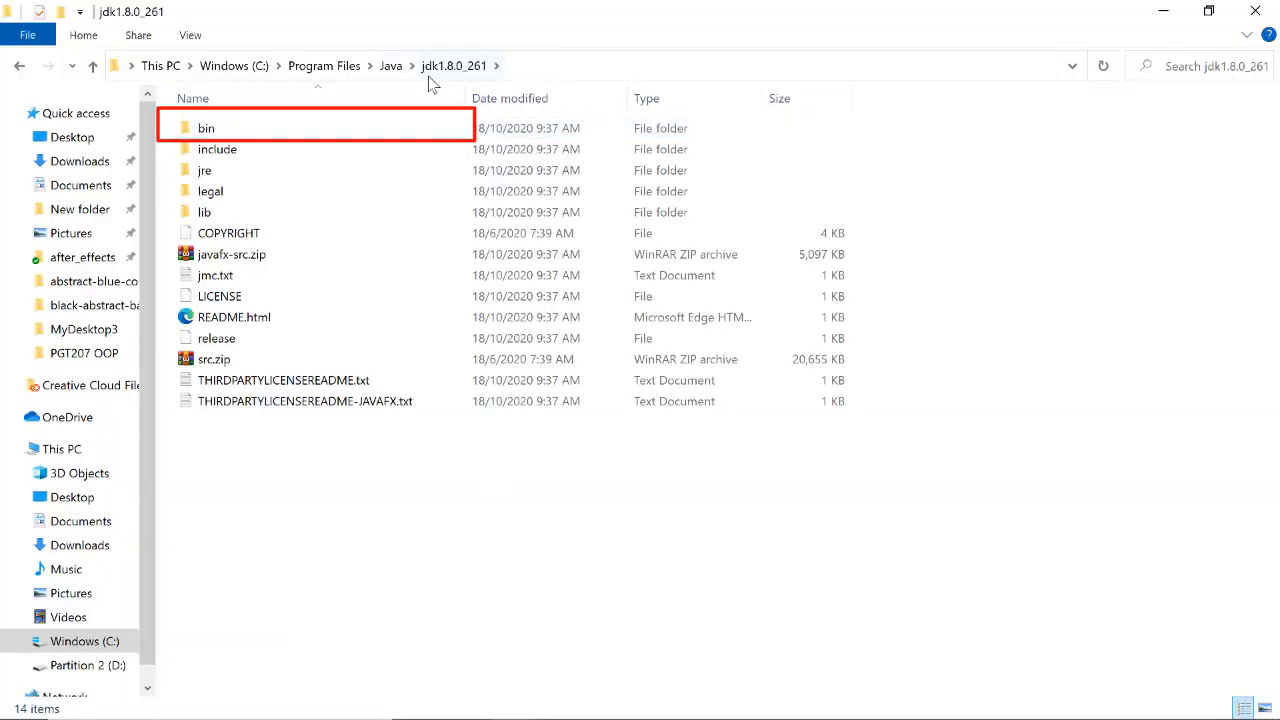
double_click(215, 129)
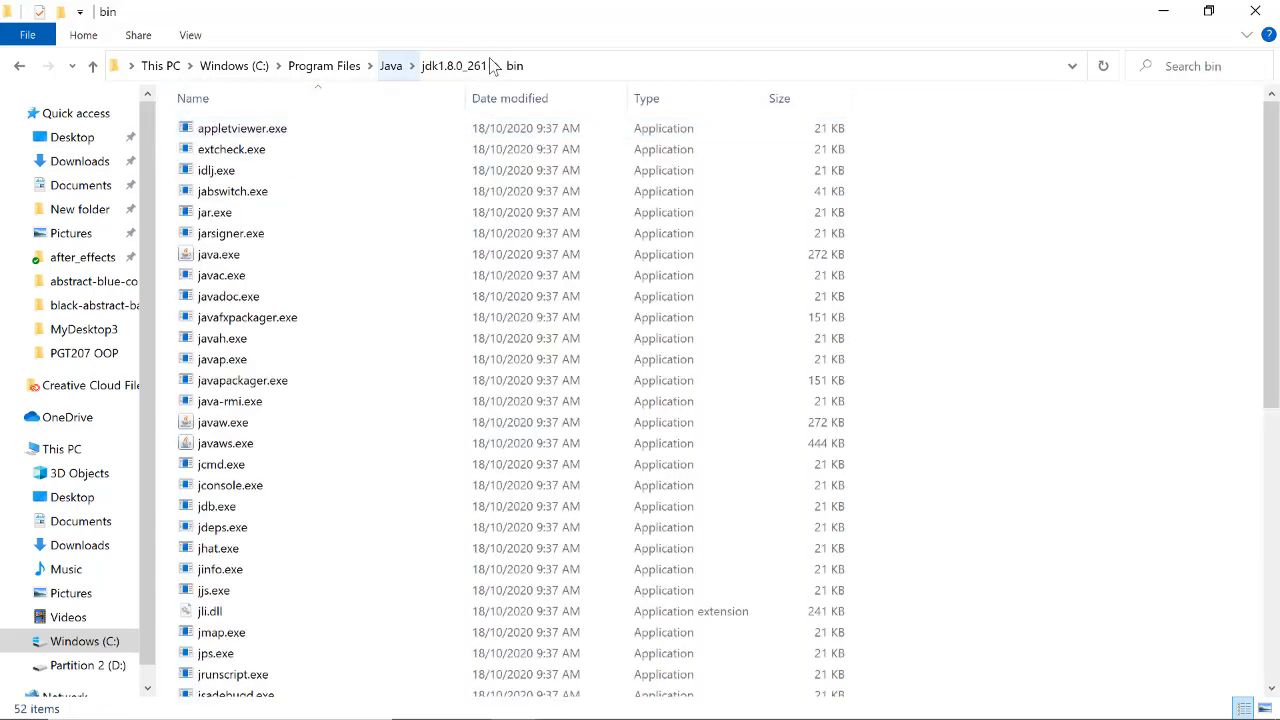
right_click(514, 68)
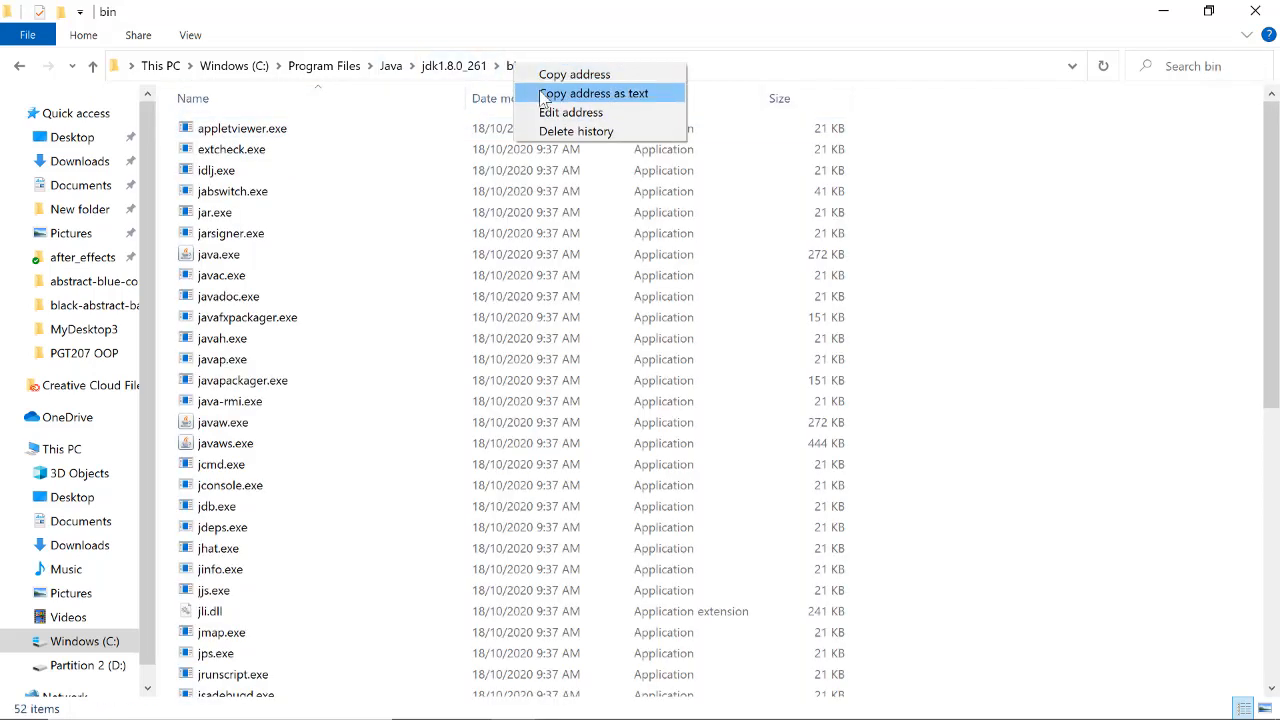
left_click(544, 97)
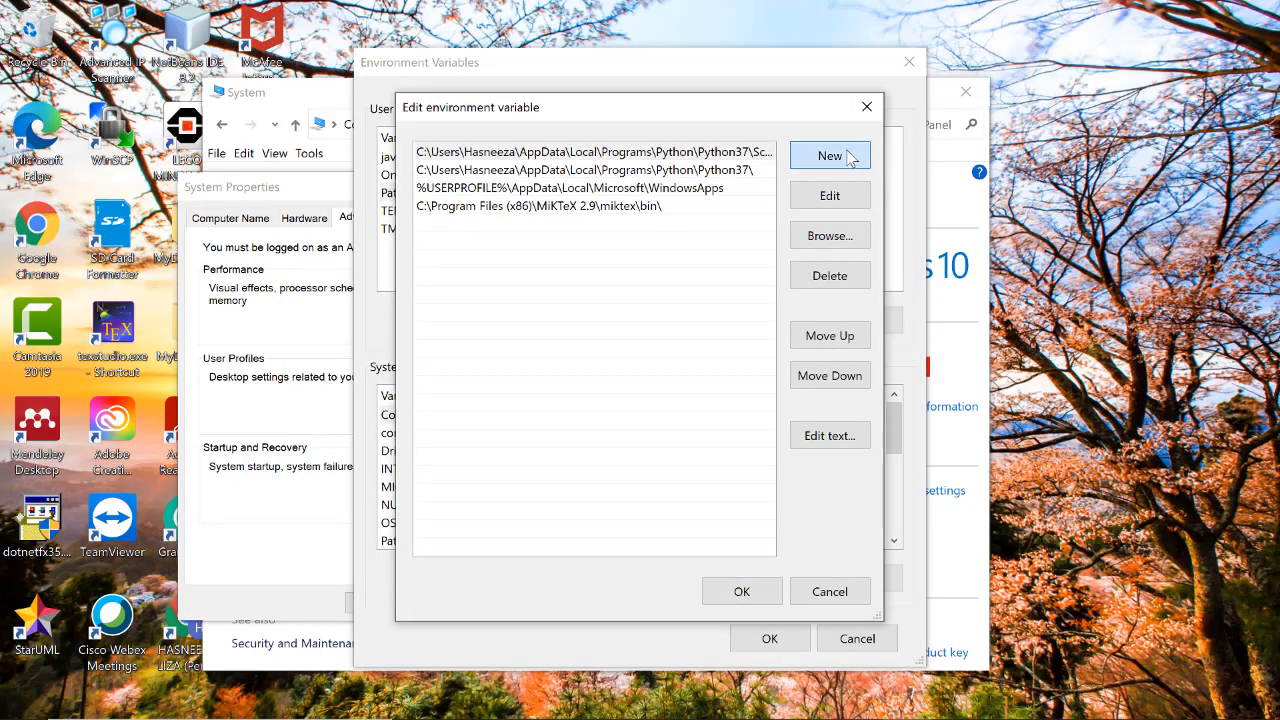
Step: Add C:\Program Files\Java\jdk1.8.0_261\bin as a new entry of the user Path variable and confirm the edit
left_click(830, 156)
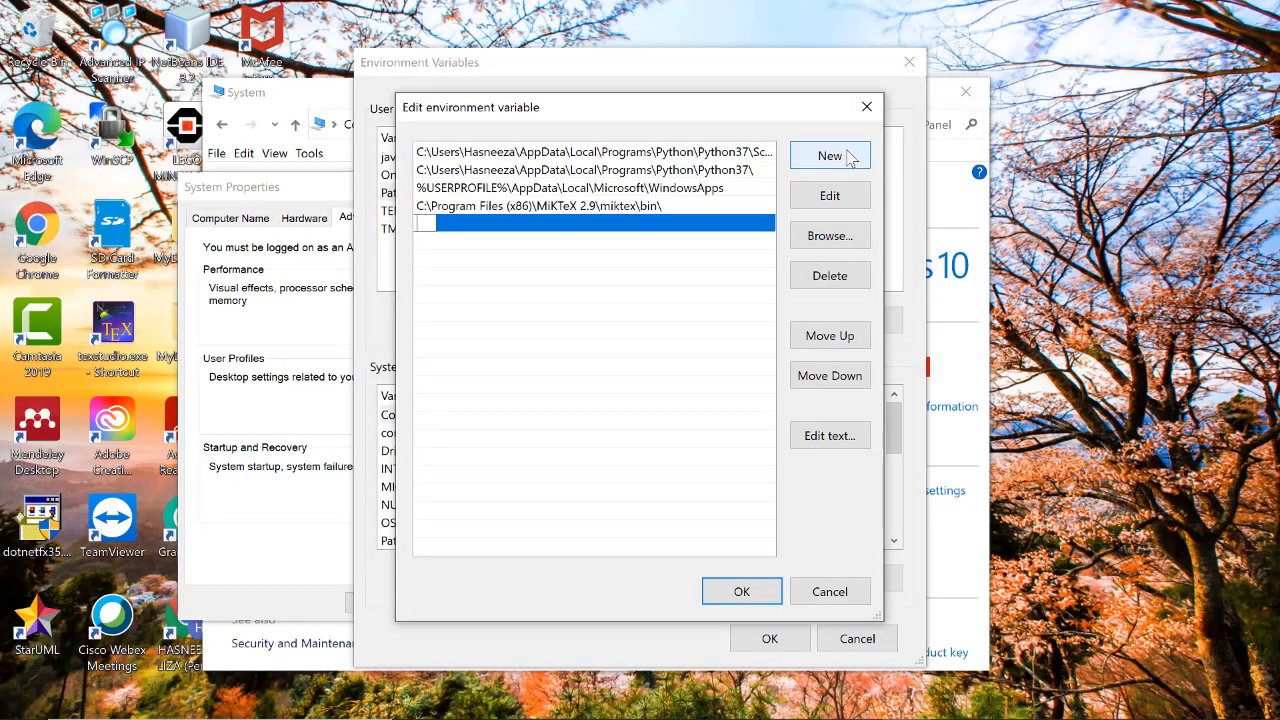
key("ctrl+v")
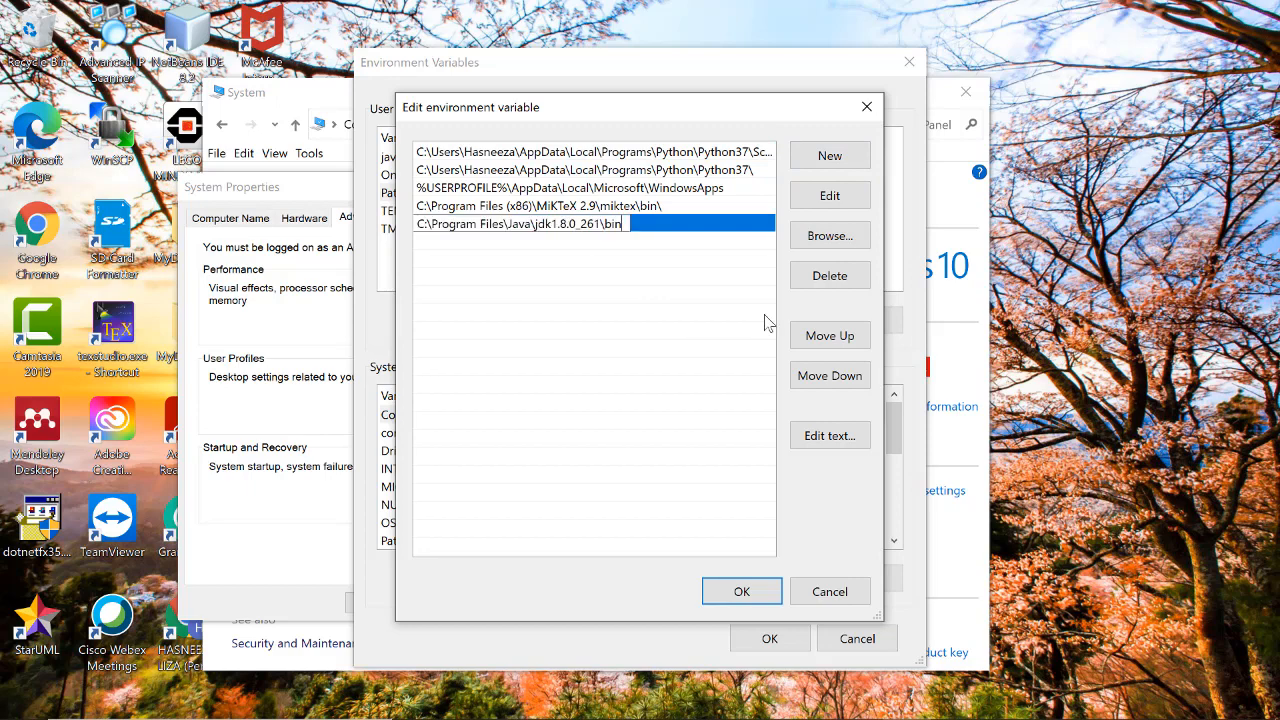
left_click(766, 604)
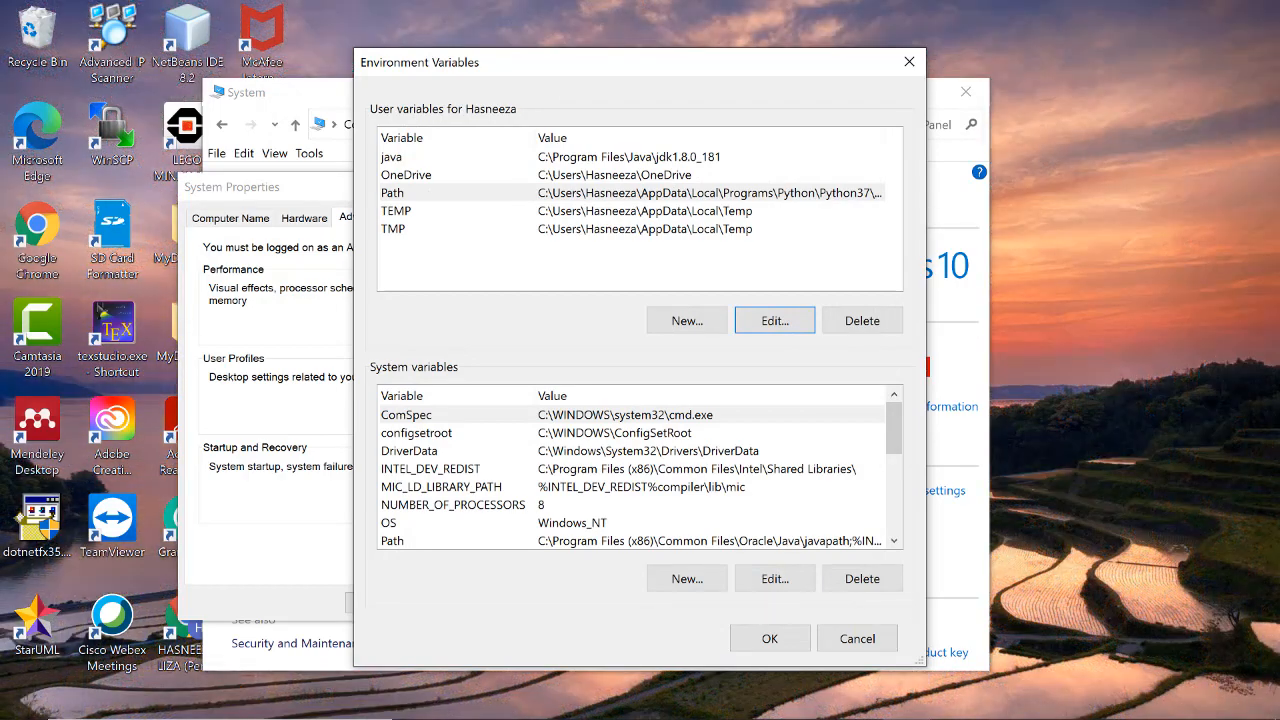
mouse_move(950, 705)
left_click(857, 700)
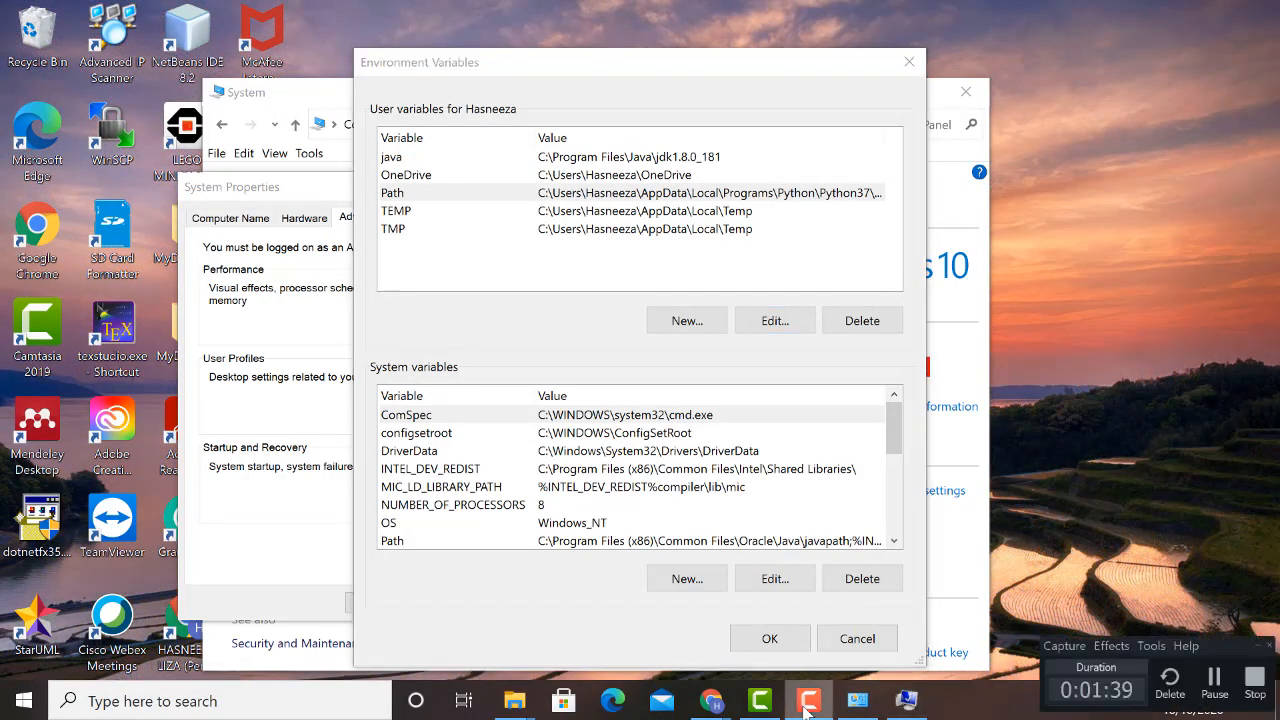
left_click(1215, 680)
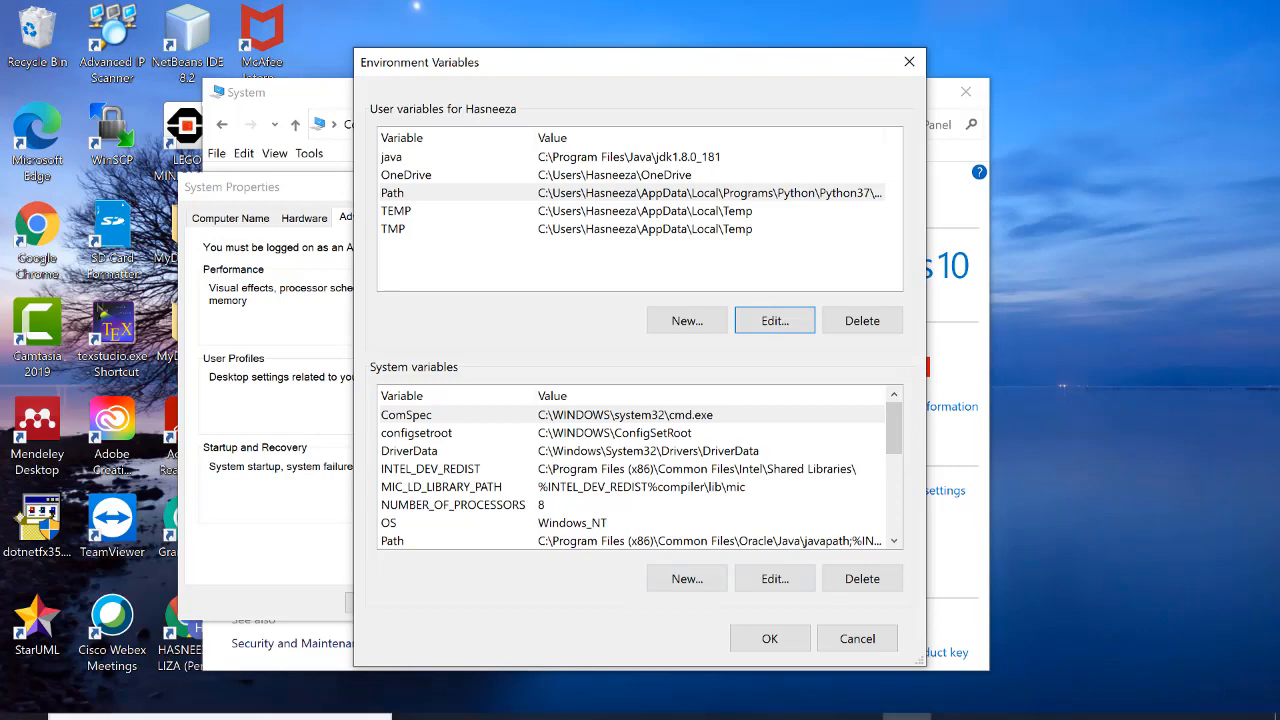
Step: Switch back to File Explorer and copy the address of the bin folder inside Java's jre1.8.0_261 folder
mouse_move(517, 690)
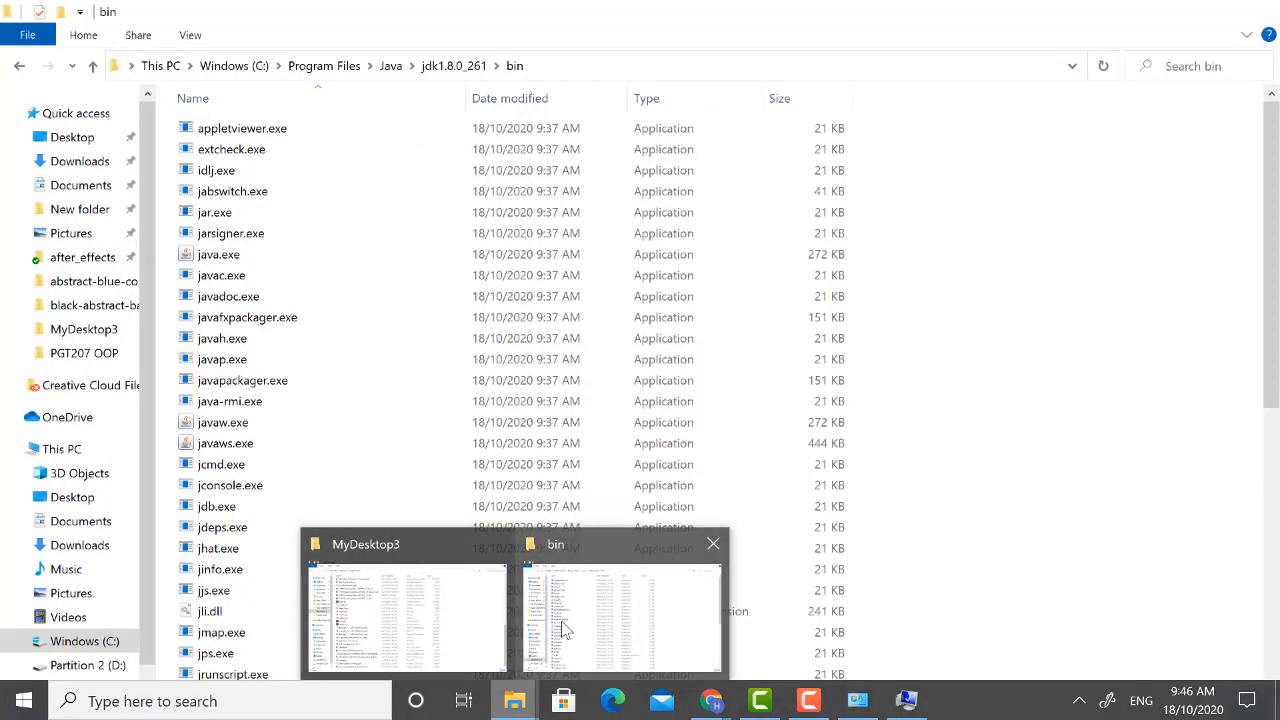
left_click(565, 630)
left_click(390, 65)
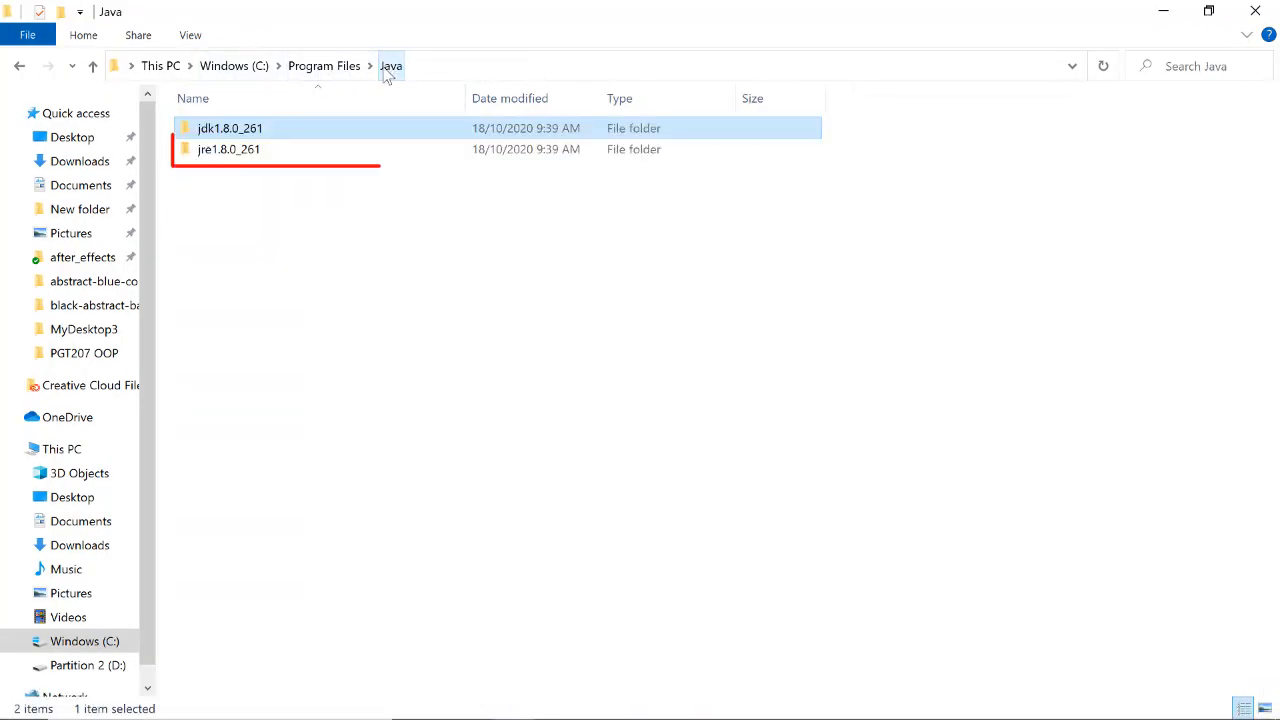
double_click(256, 150)
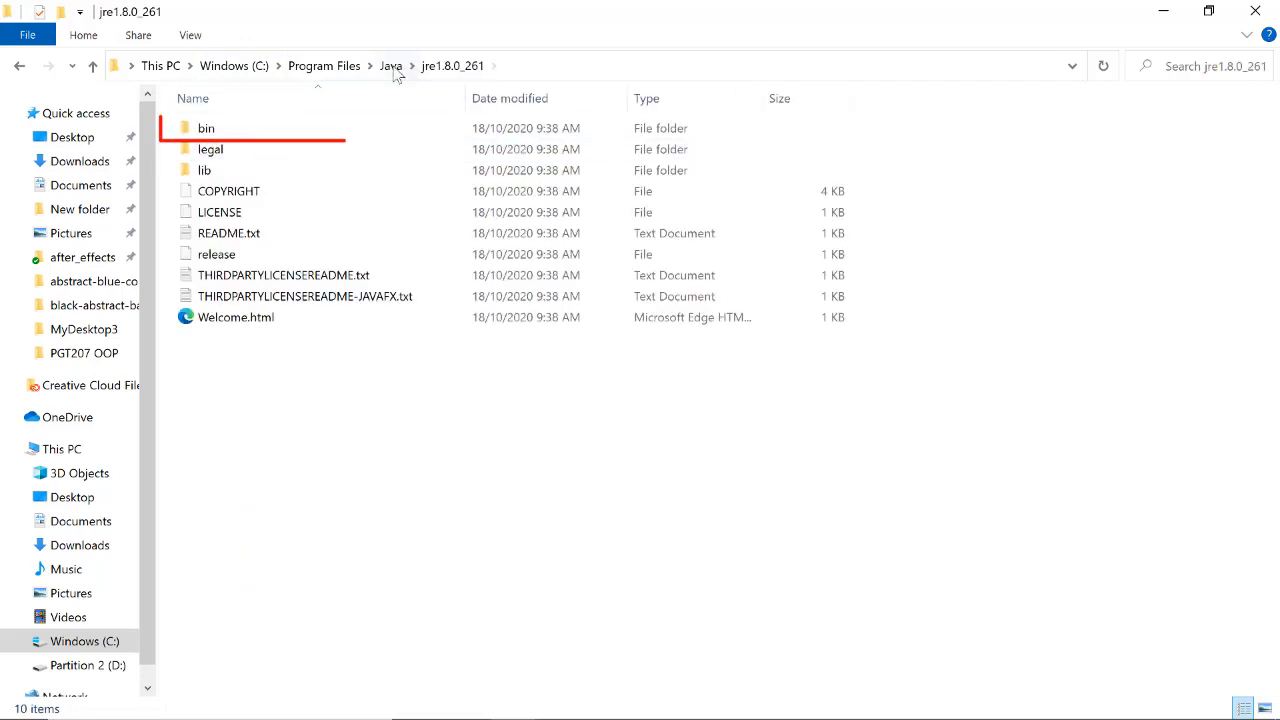
double_click(234, 128)
left_click(571, 68)
right_click(569, 68)
left_click(607, 121)
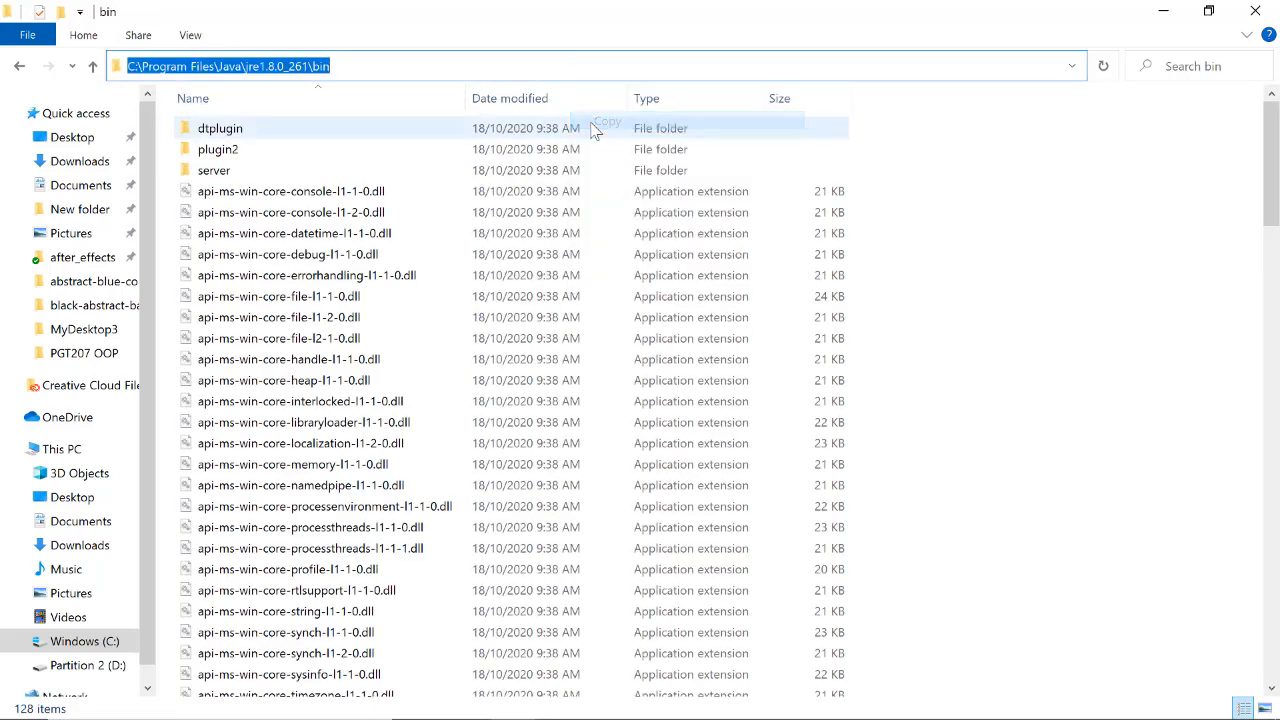
Step: Add C:\Program Files\Java\jre1.8.0_261\bin as a new entry of the user Path variable and save the environment variables
mouse_move(800, 717)
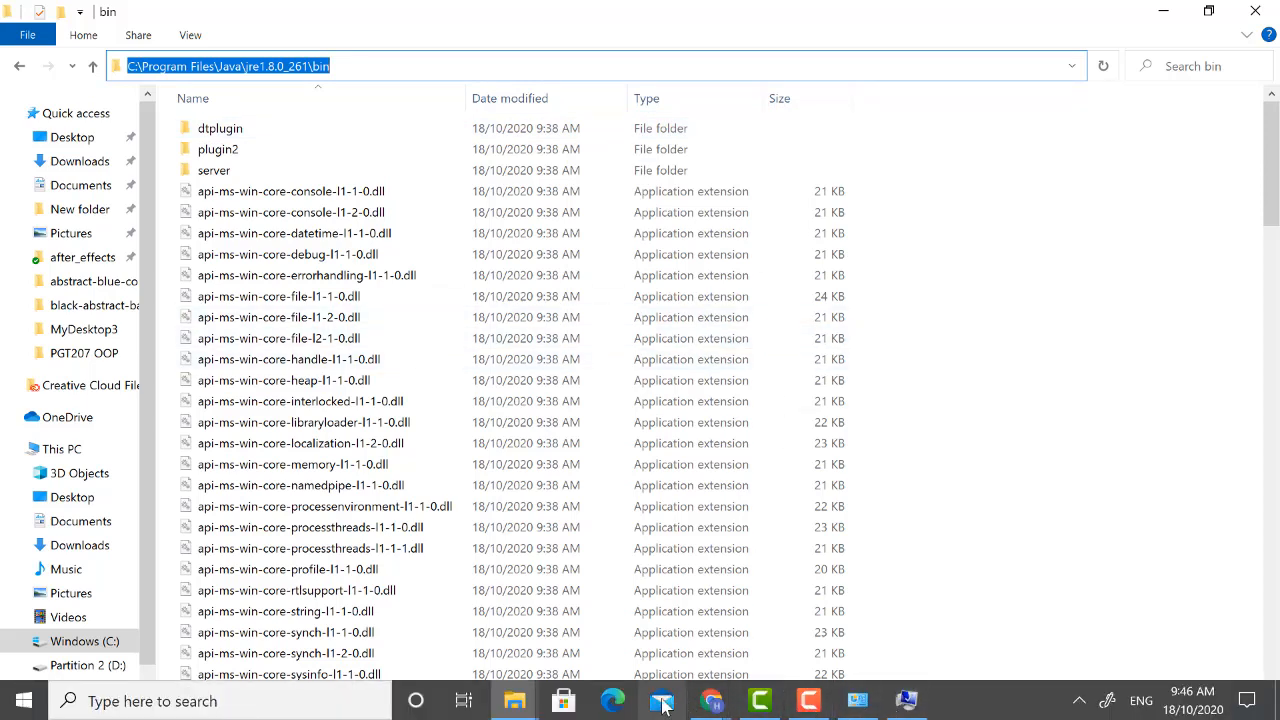
left_click(857, 705)
left_click(853, 159)
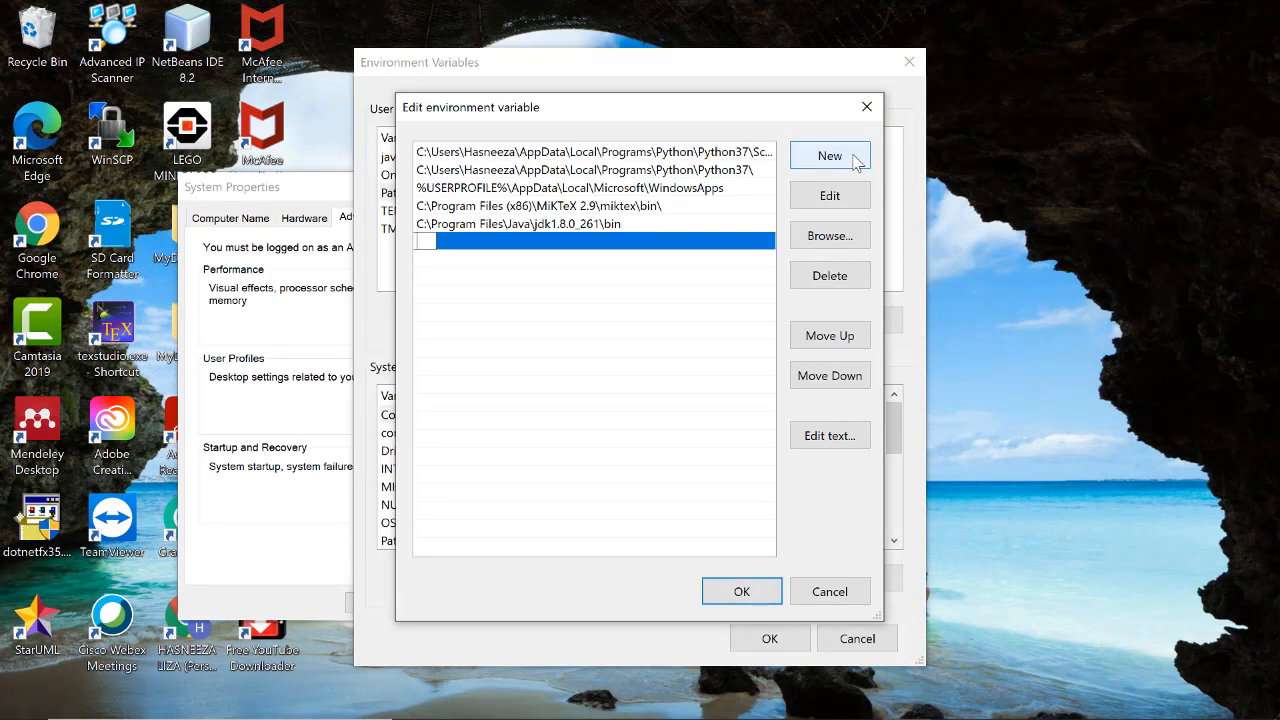
key("ctrl+v")
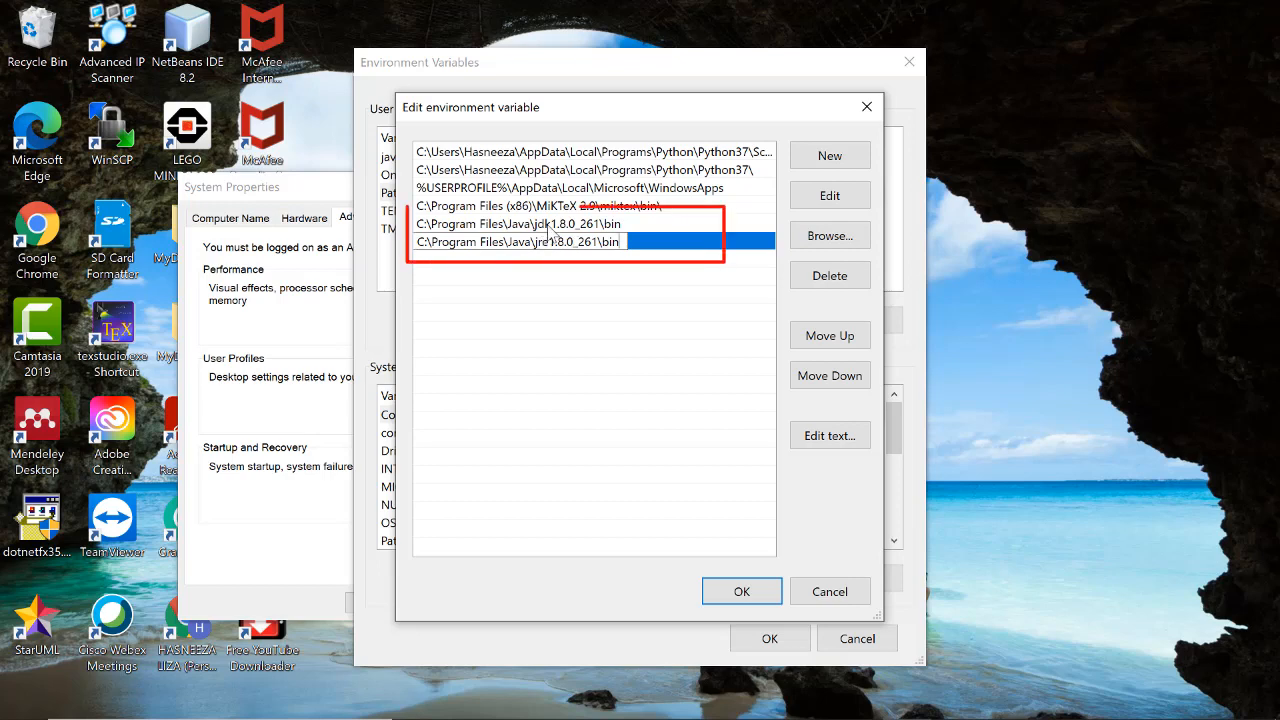
left_click(740, 591)
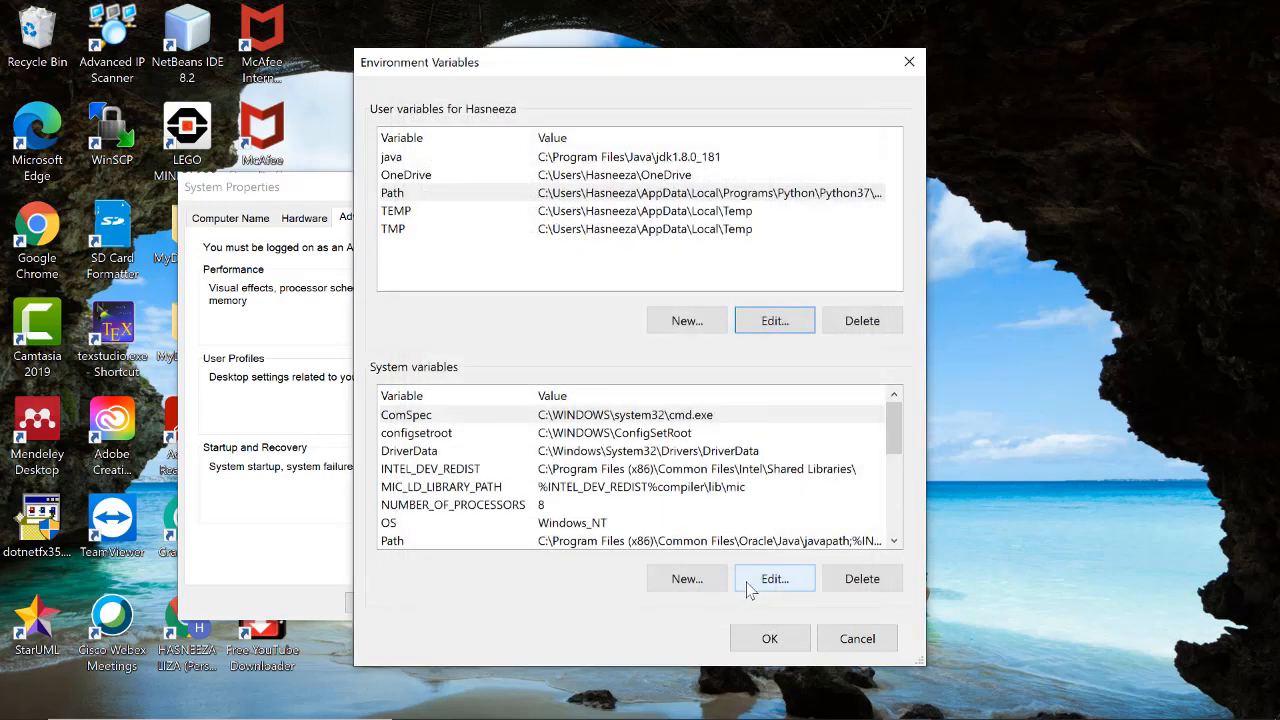
left_click(780, 645)
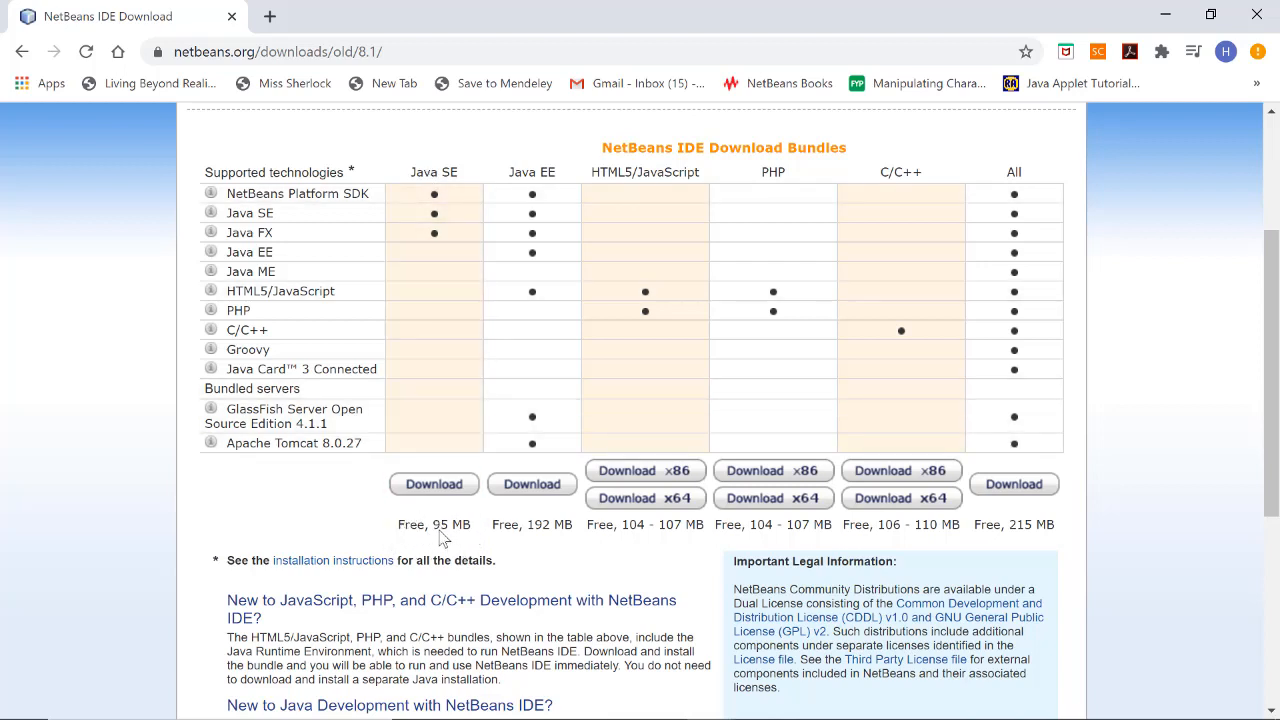
Step: Download the Java SE bundle of NetBeans IDE 8.1 from netbeans.org and launch the downloaded installer
left_click(445, 489)
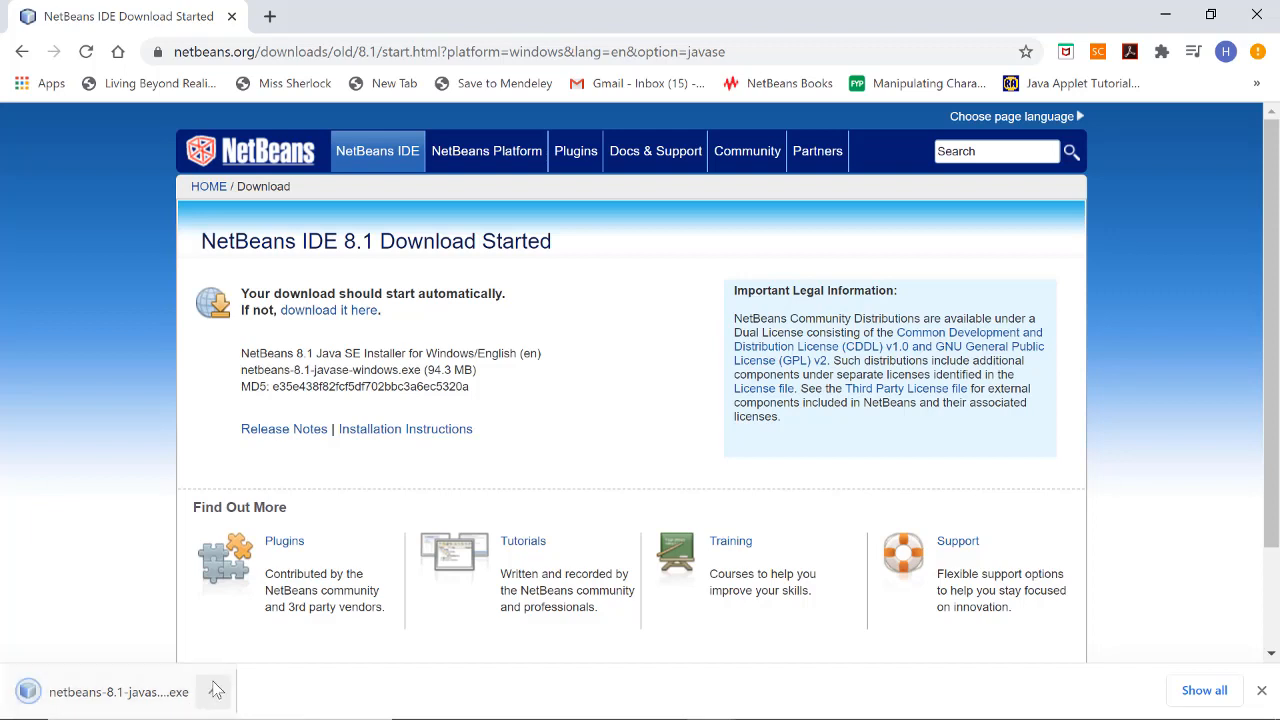
left_click(213, 694)
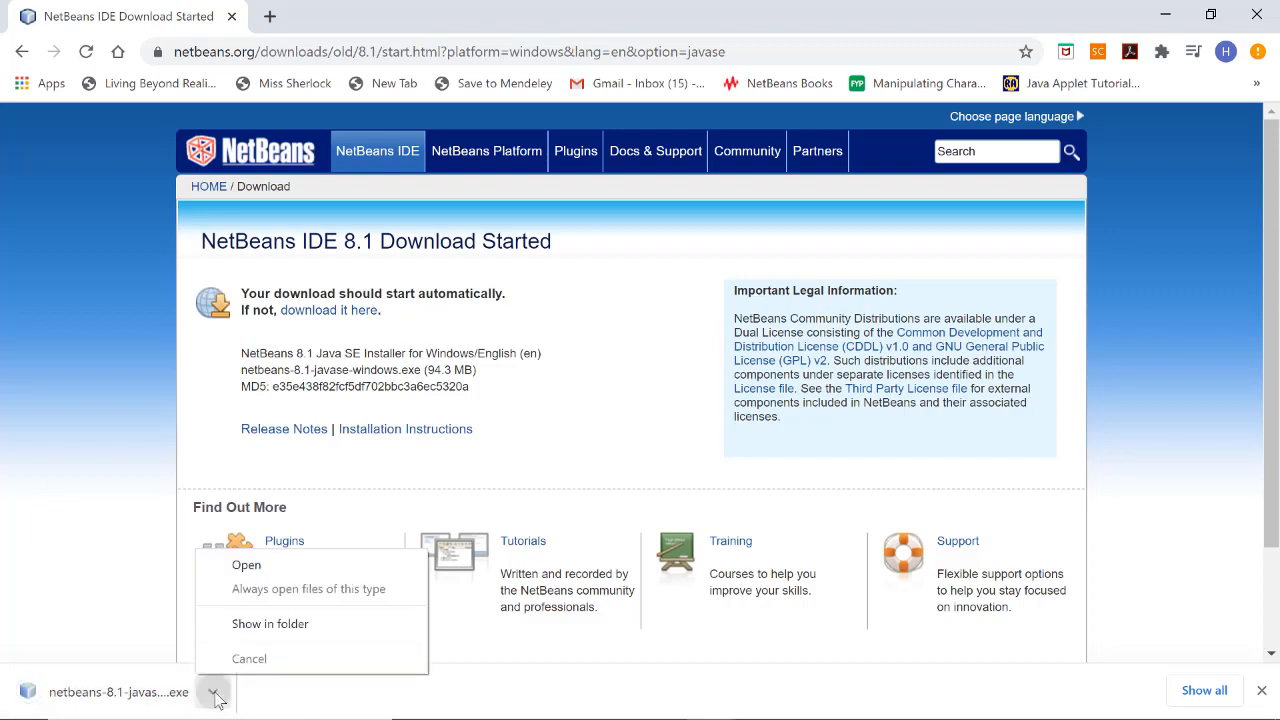
left_click(232, 566)
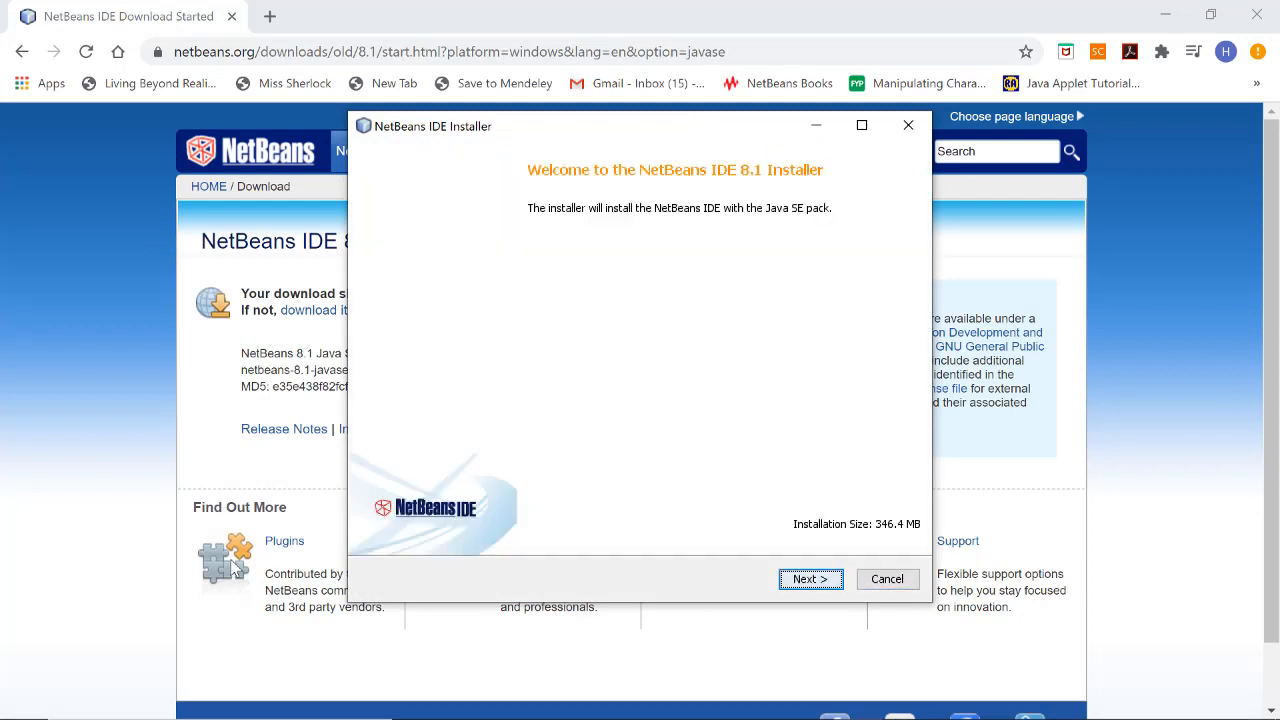
Step: Accept the license and install NetBeans IDE 8.1 to C:\Program Files\NetBeans 8.1 using jdk1.8.0_261, checking for updates, and finish the setup
left_click(810, 579)
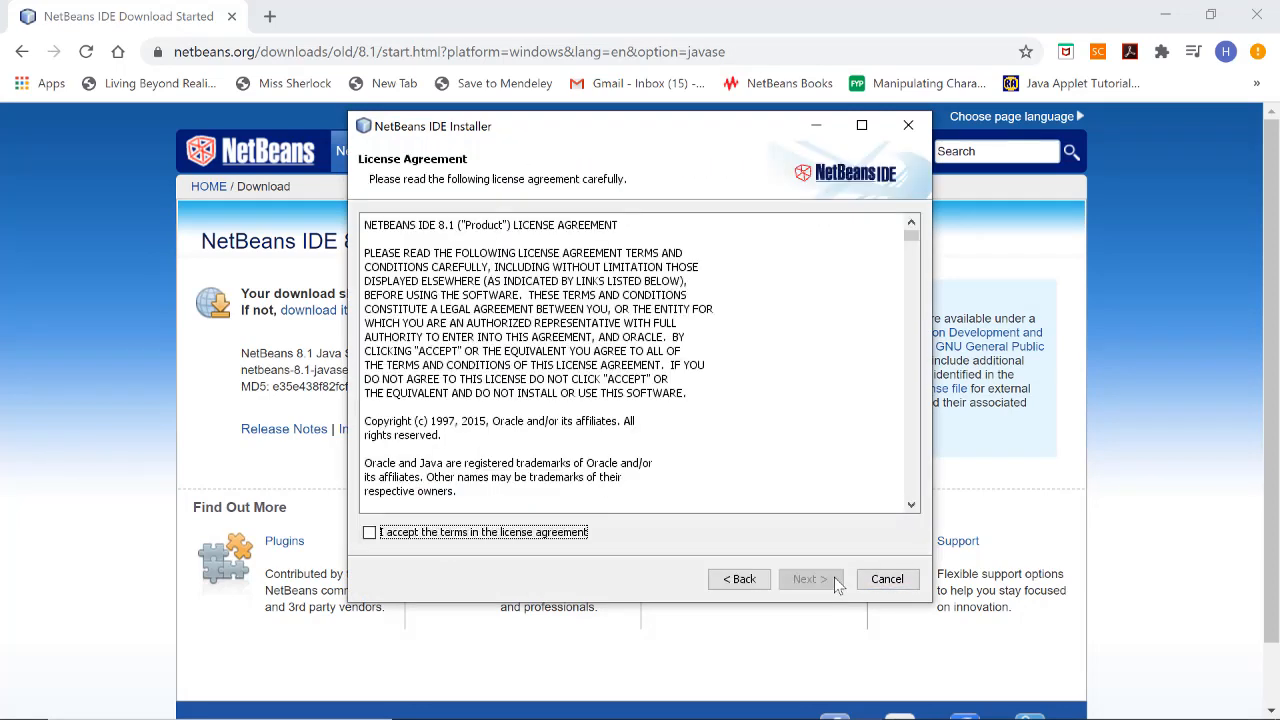
left_click(369, 532)
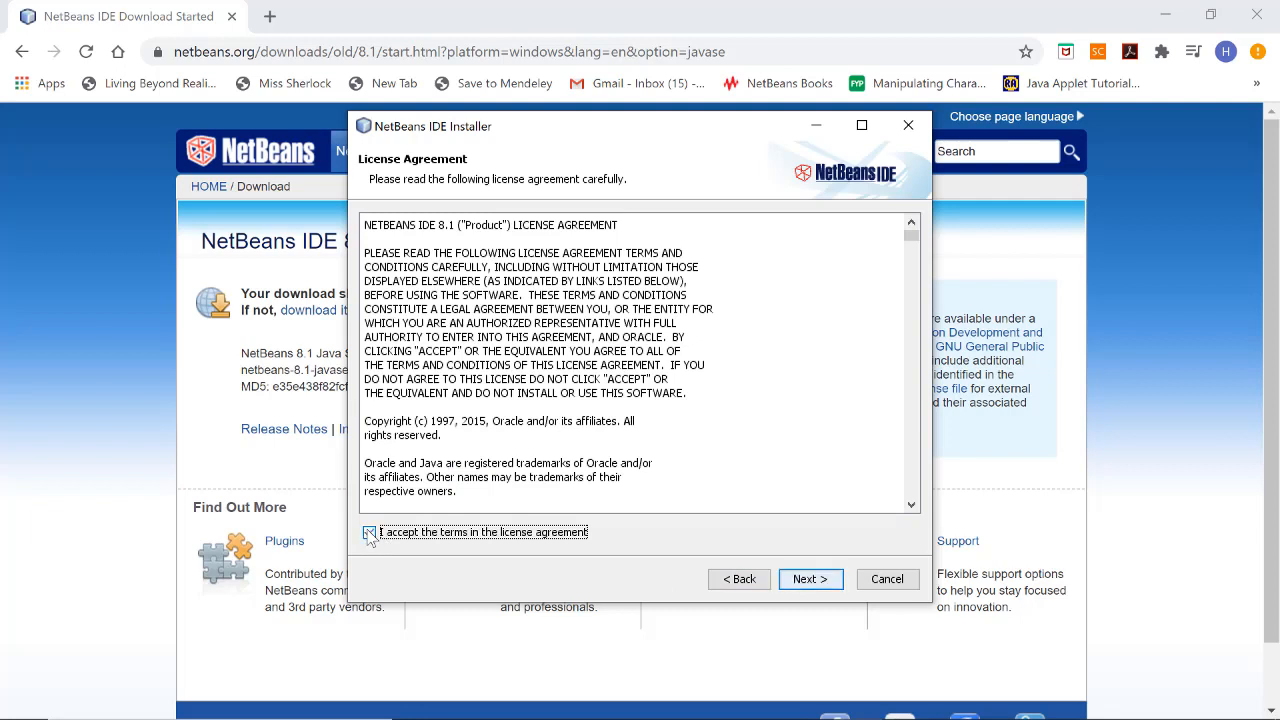
left_click(810, 580)
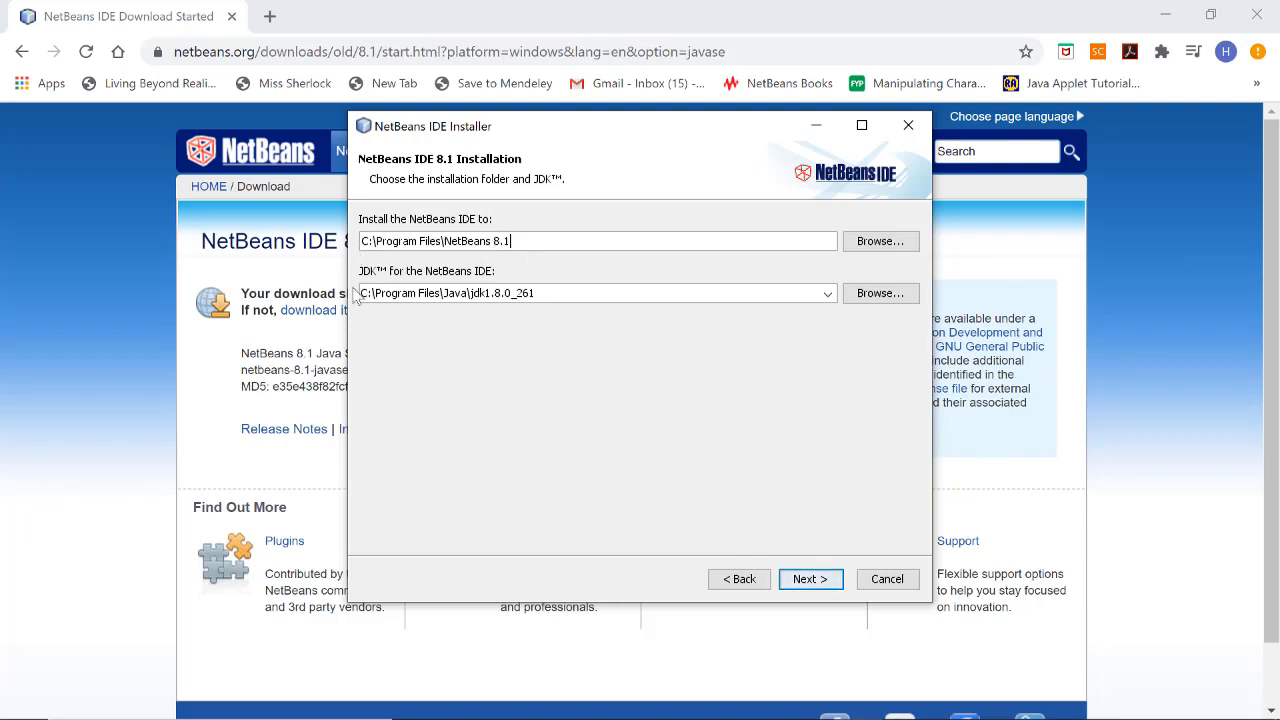
left_click(812, 580)
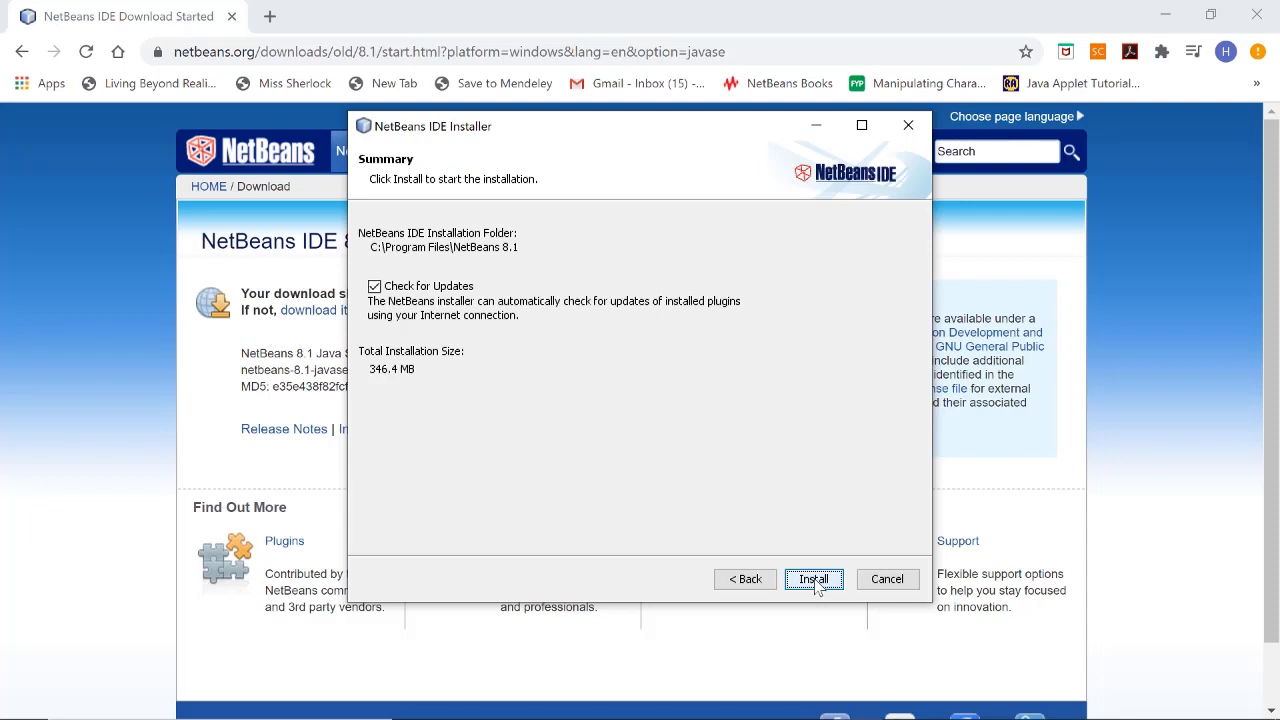
left_click(816, 584)
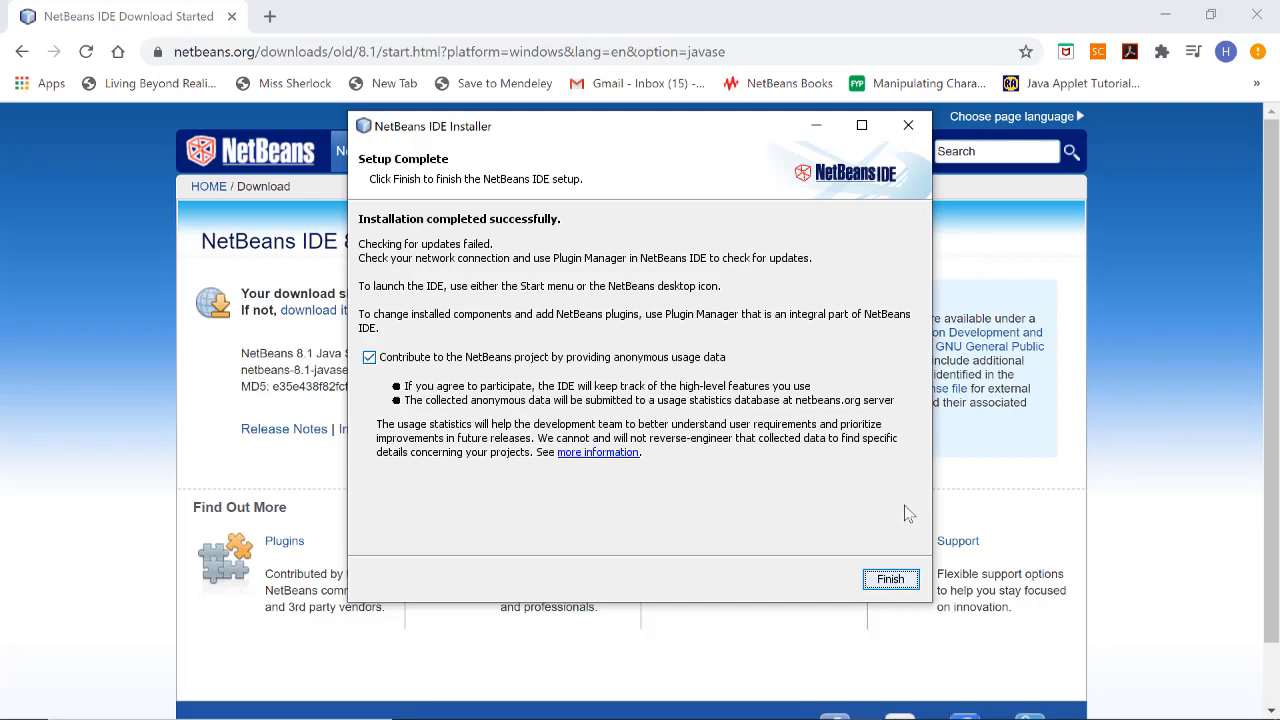
left_click(890, 582)
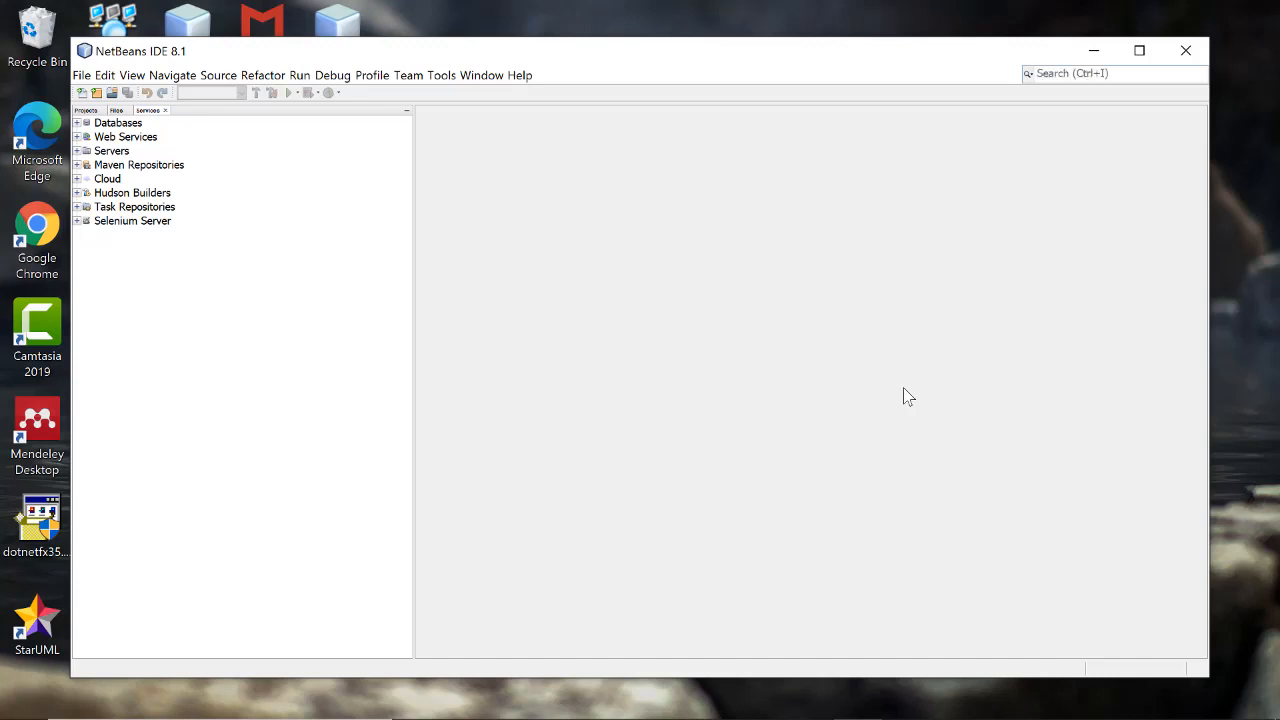
Step: Maximize the NetBeans IDE 8.1 window and create a new Java Application project named myFirstProject
left_click(1140, 50)
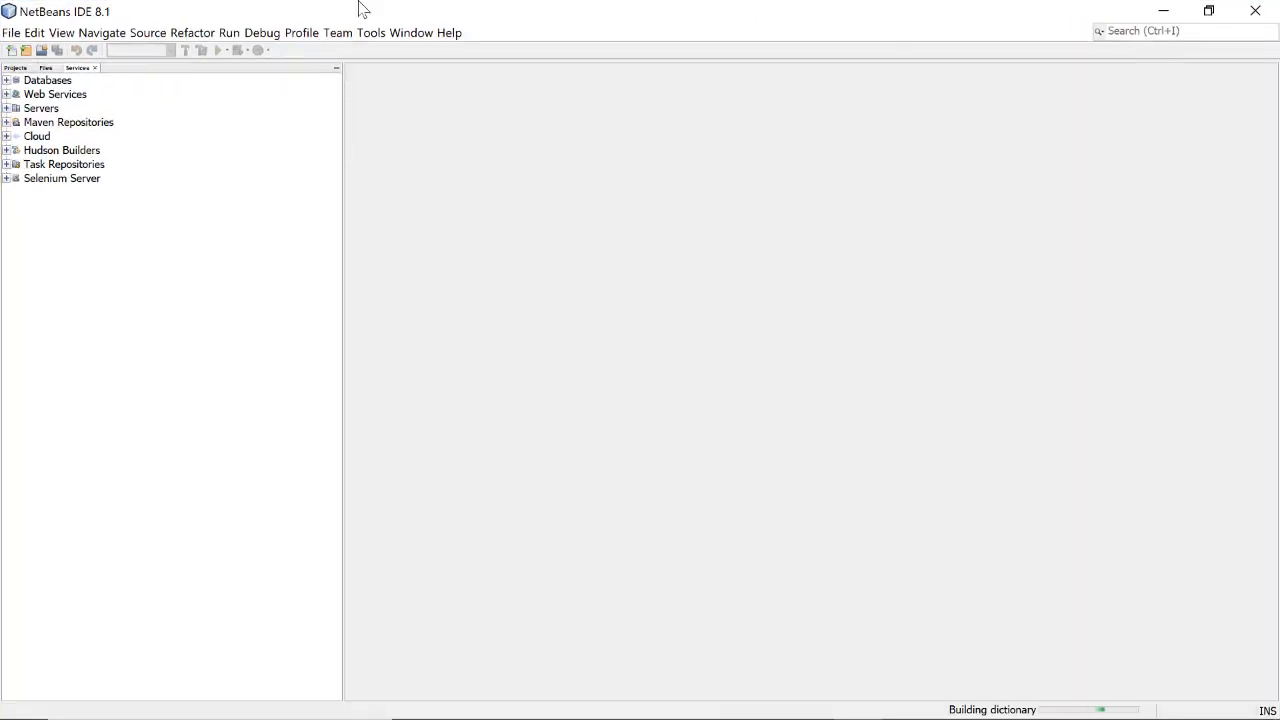
left_click(10, 33)
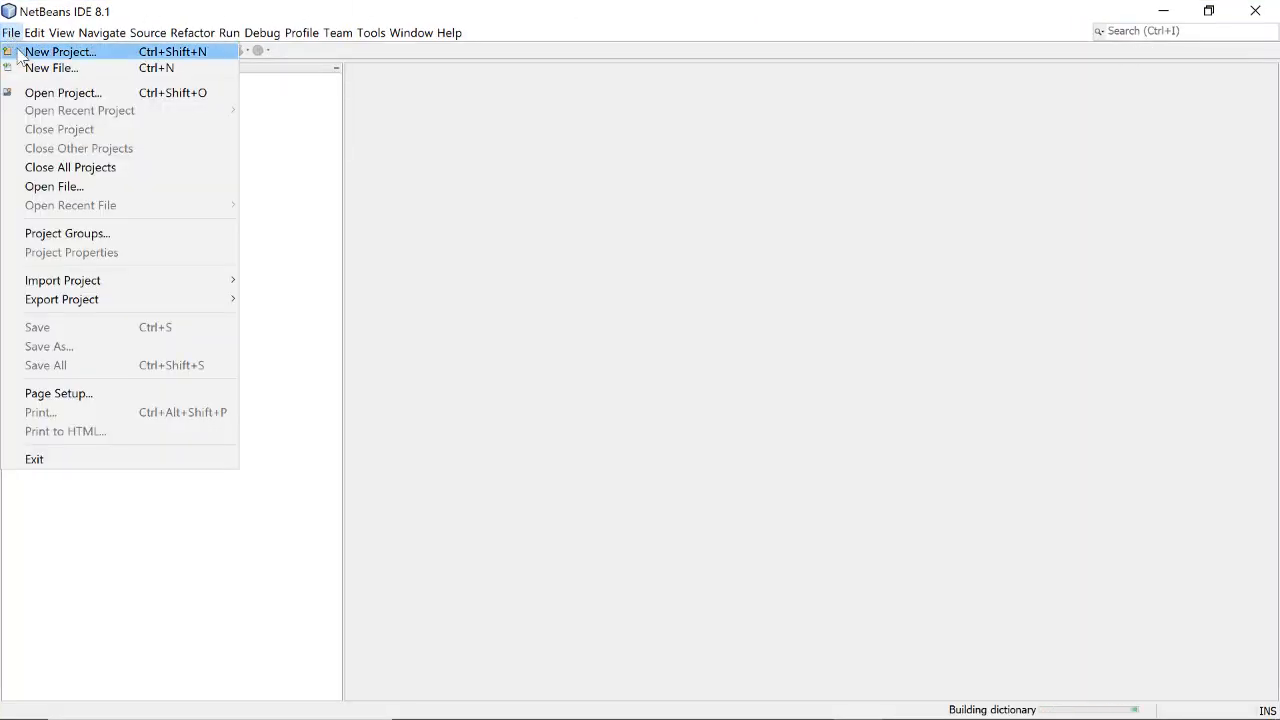
left_click(18, 52)
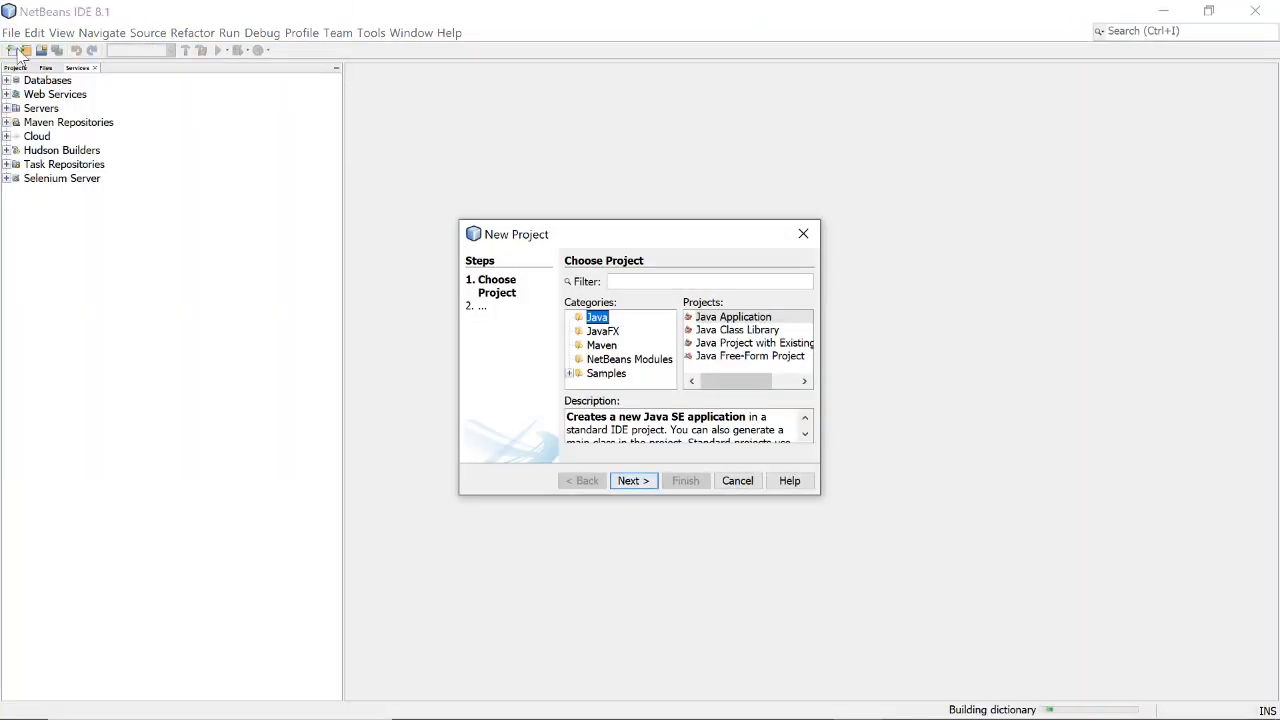
left_click(716, 318)
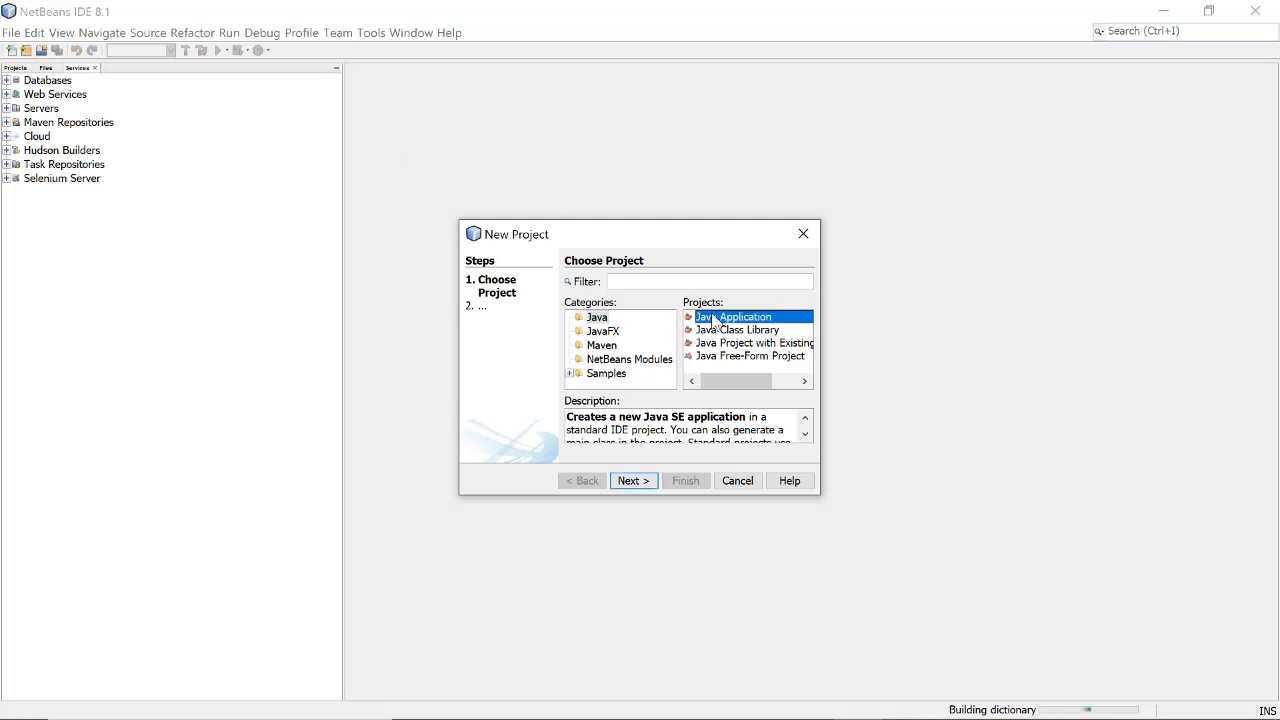
left_click(639, 484)
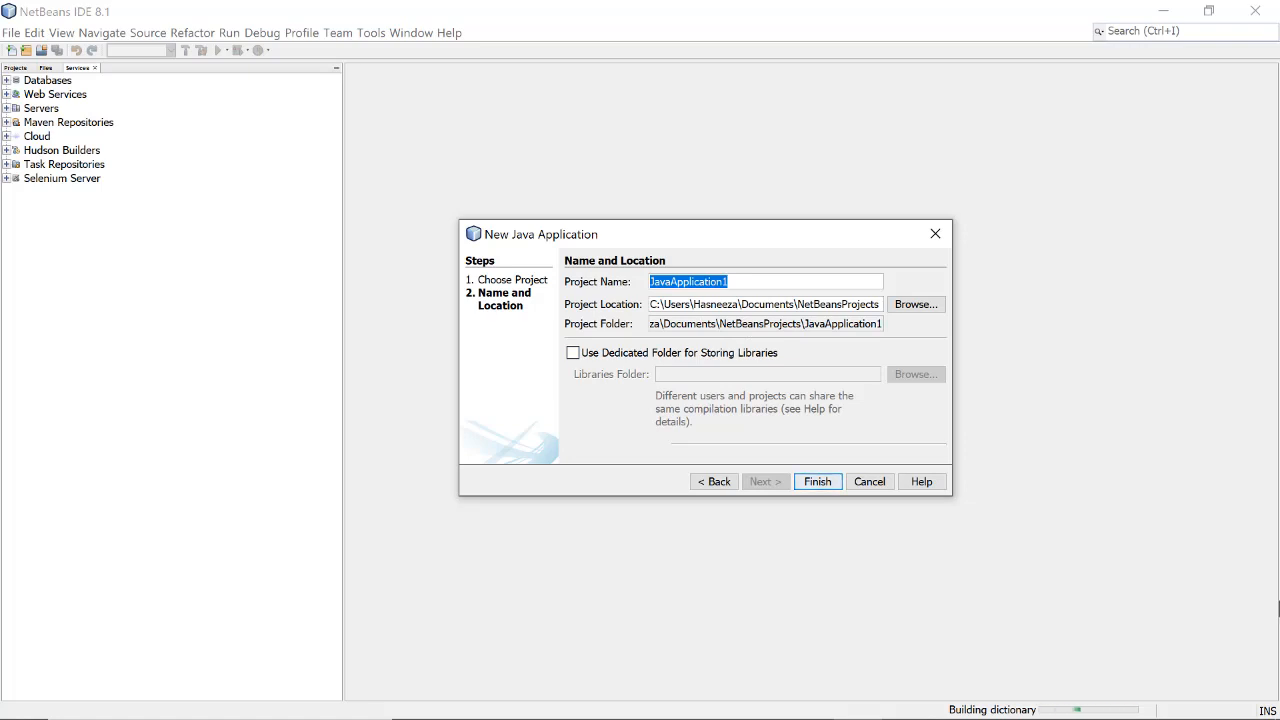
type("myF")
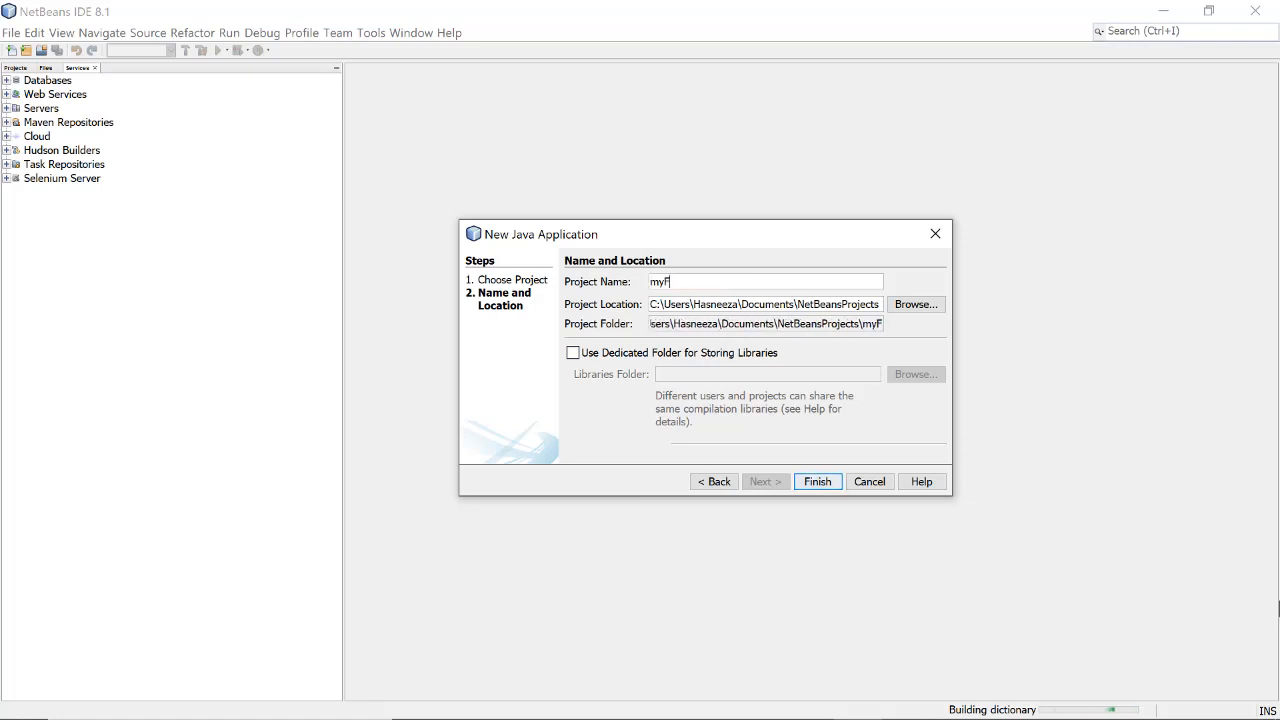
type("irst")
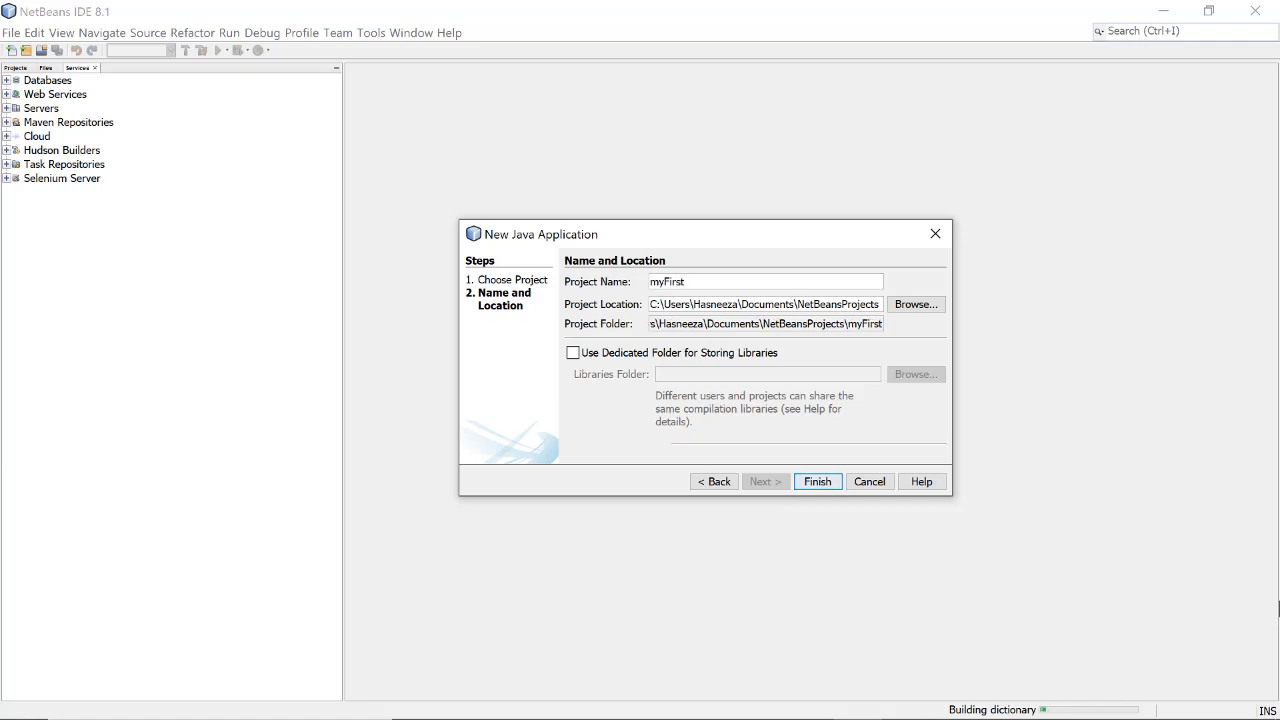
type("Pr")
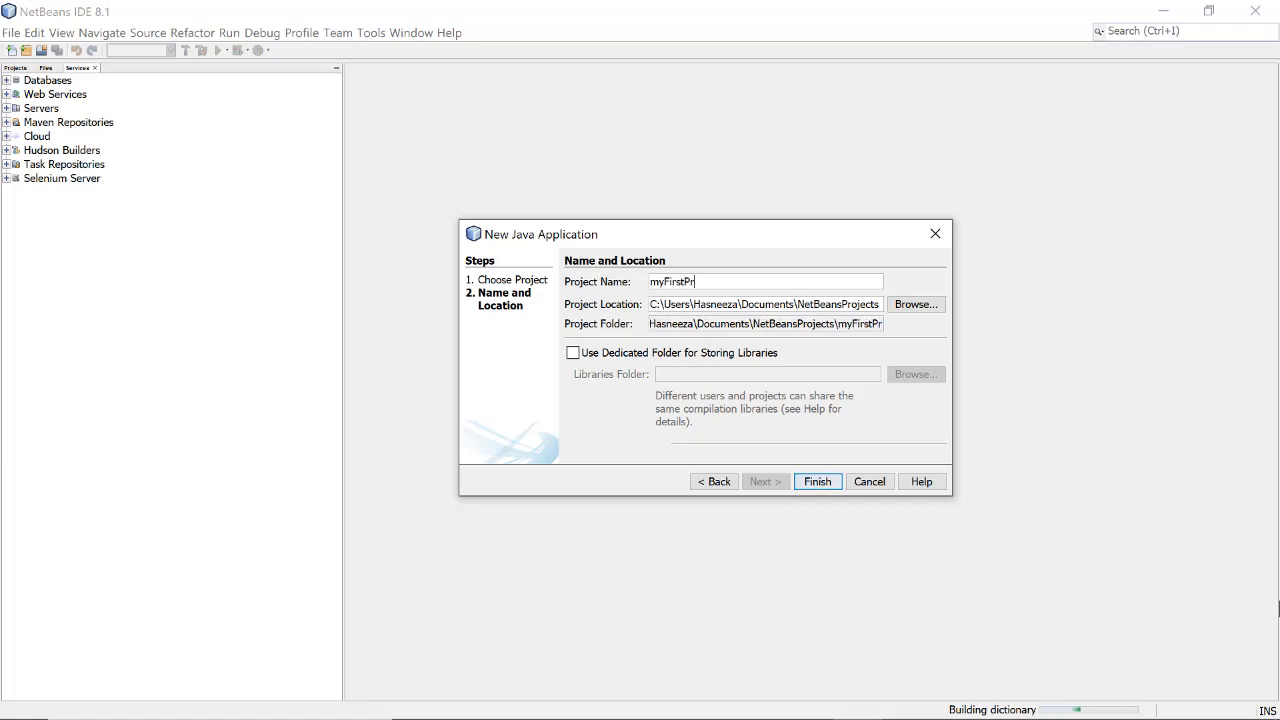
type("oject")
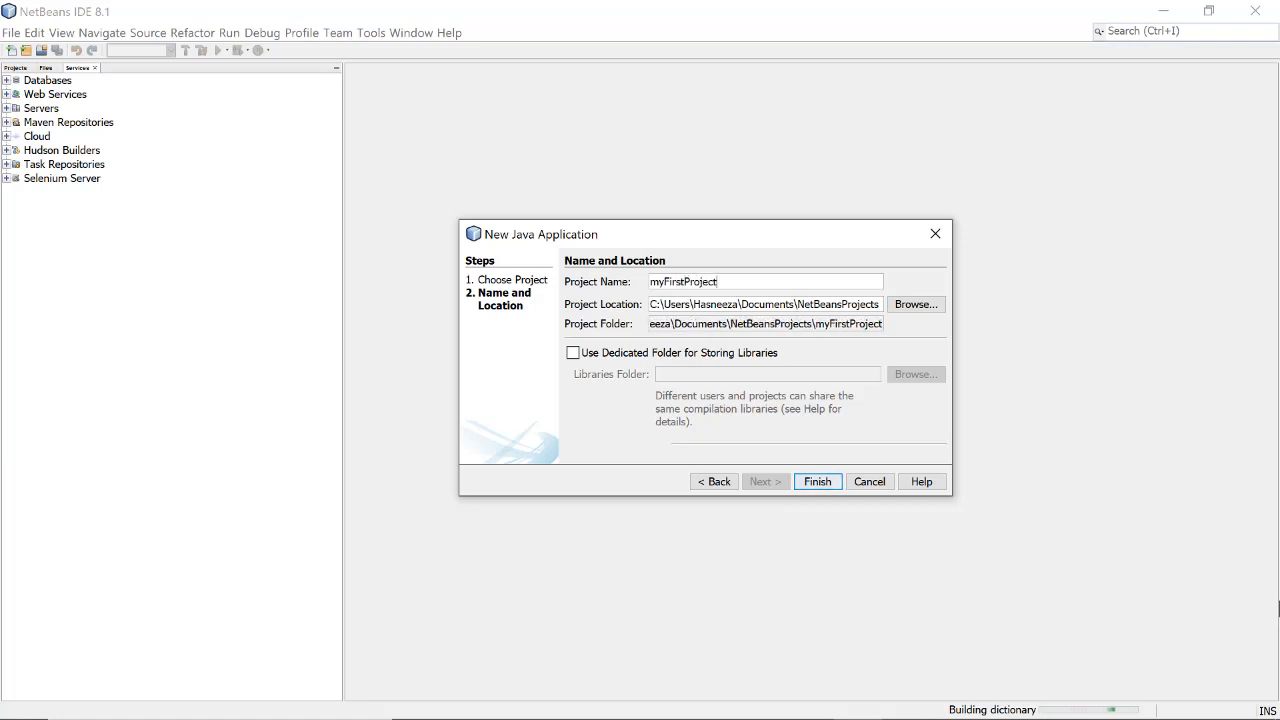
left_click(820, 484)
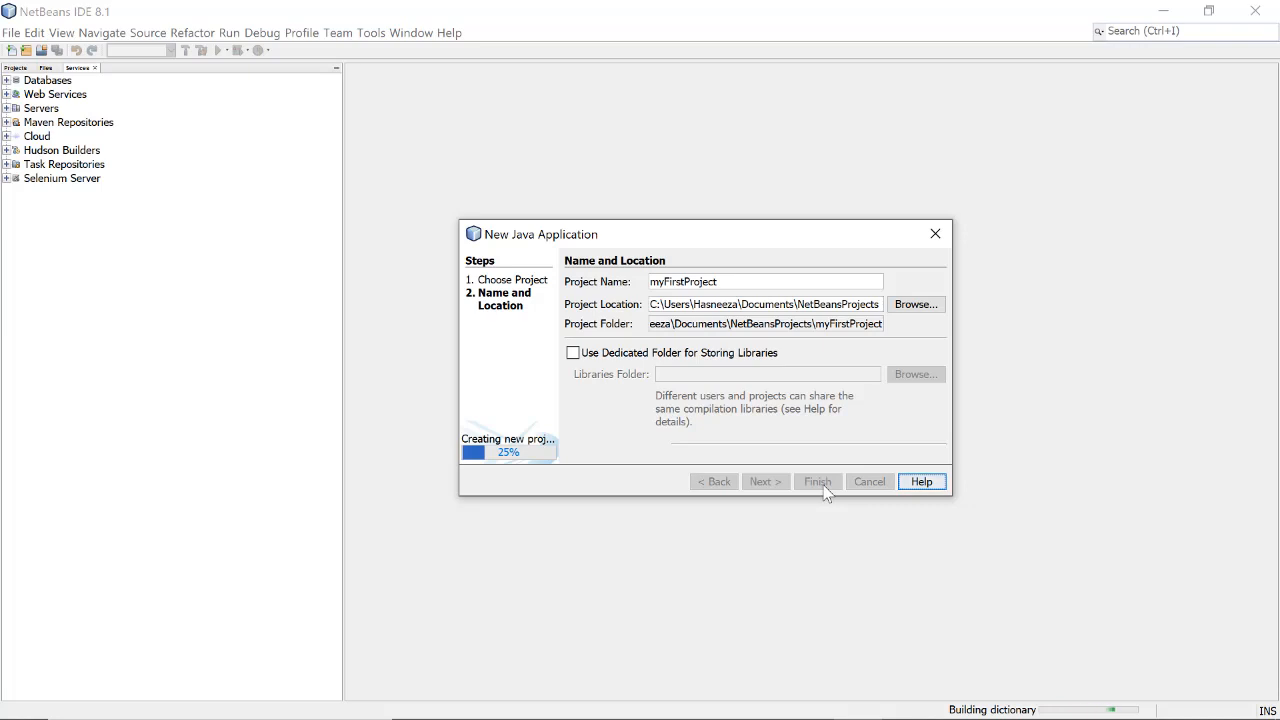
left_click(821, 485)
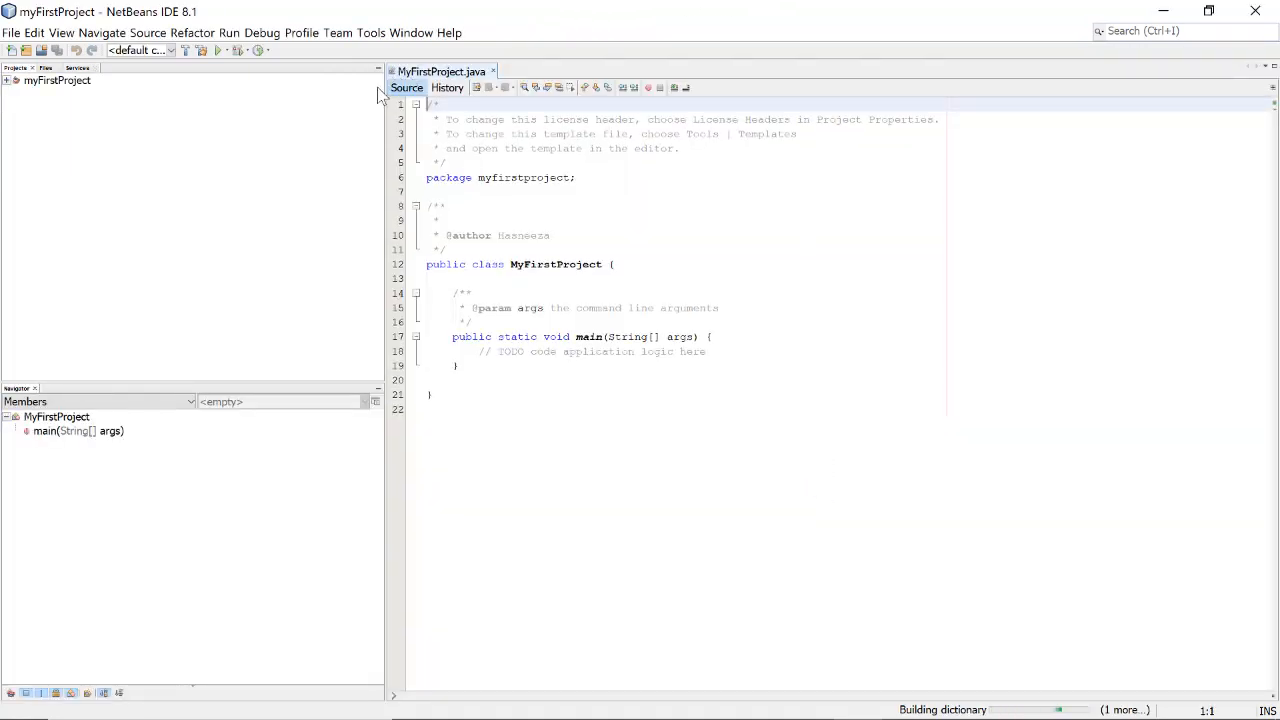
Step: Narrow the project pane, expand myFirstProject's source packages, libraries and myfirstproject package, and select MyFirstProject.java
left_click_drag(249, 80, 194, 84)
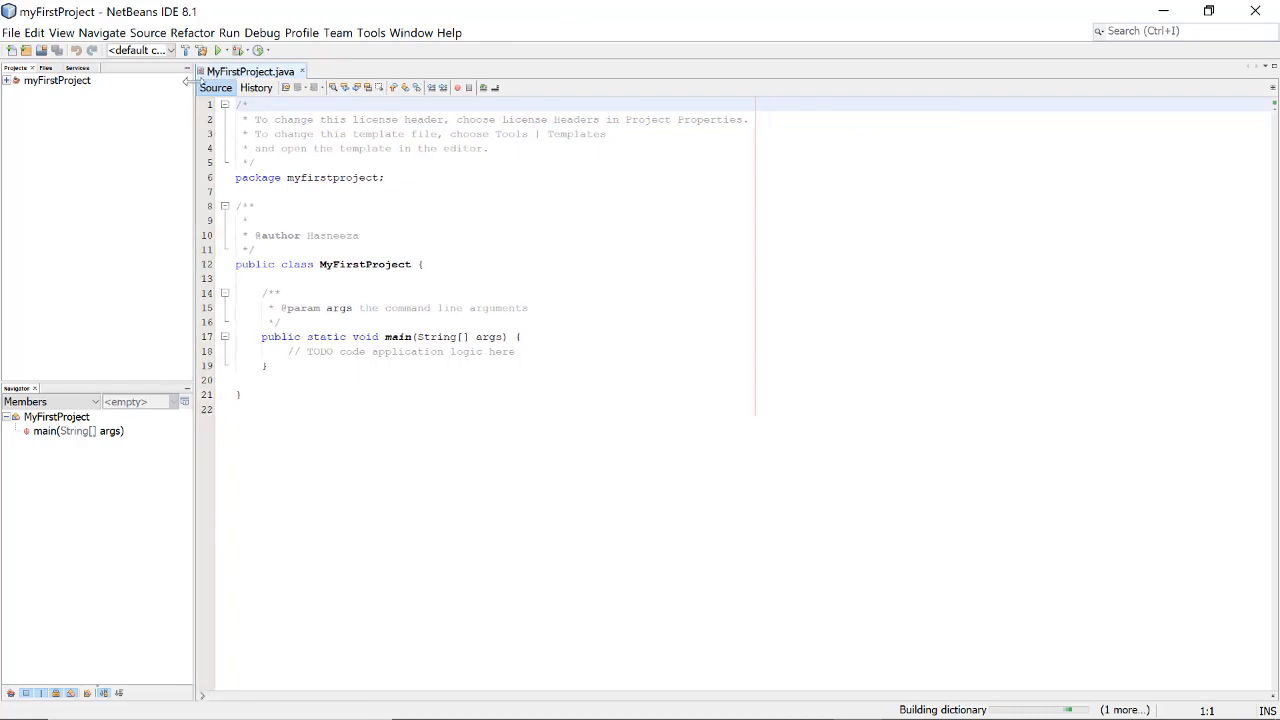
left_click(7, 80)
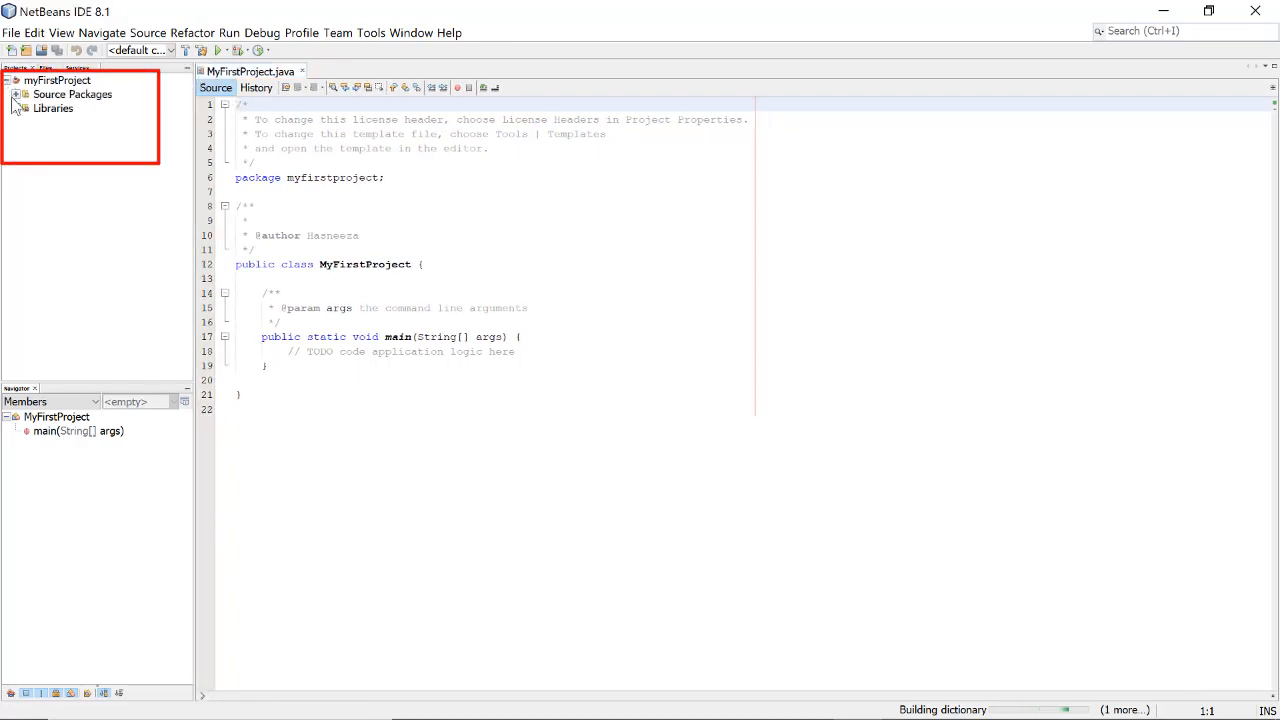
left_click(14, 94)
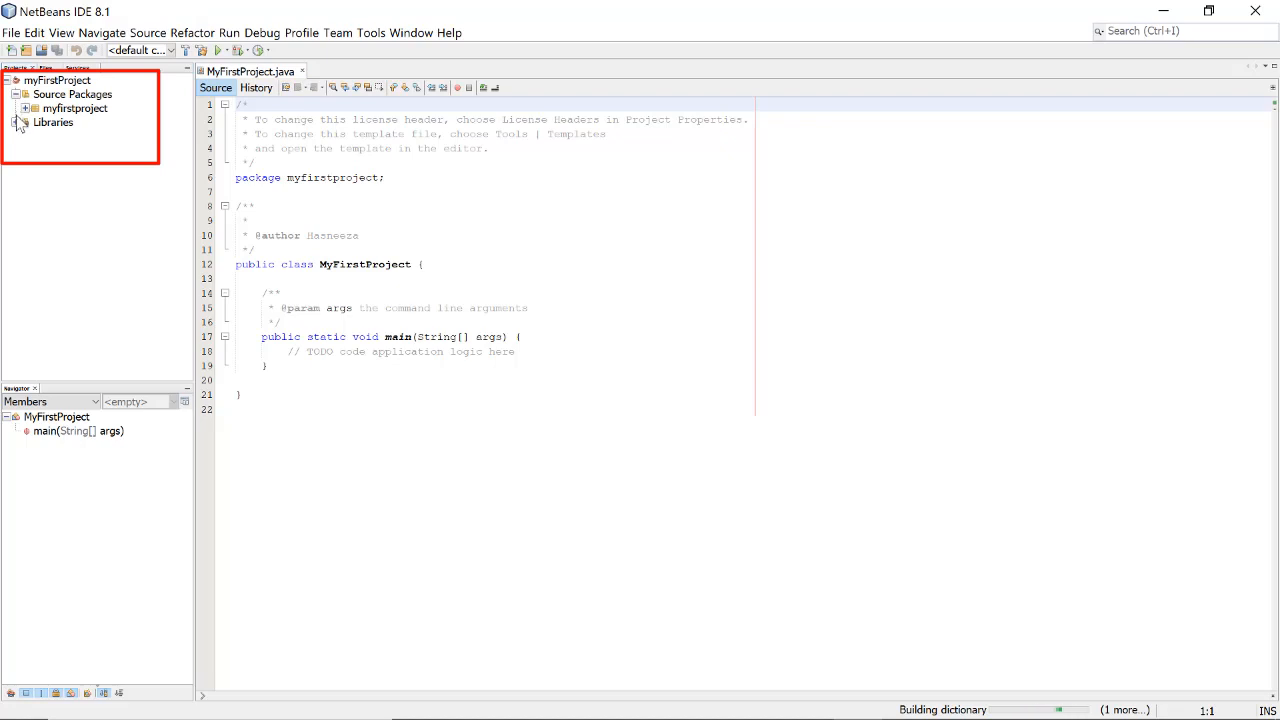
left_click(15, 122)
left_click(25, 108)
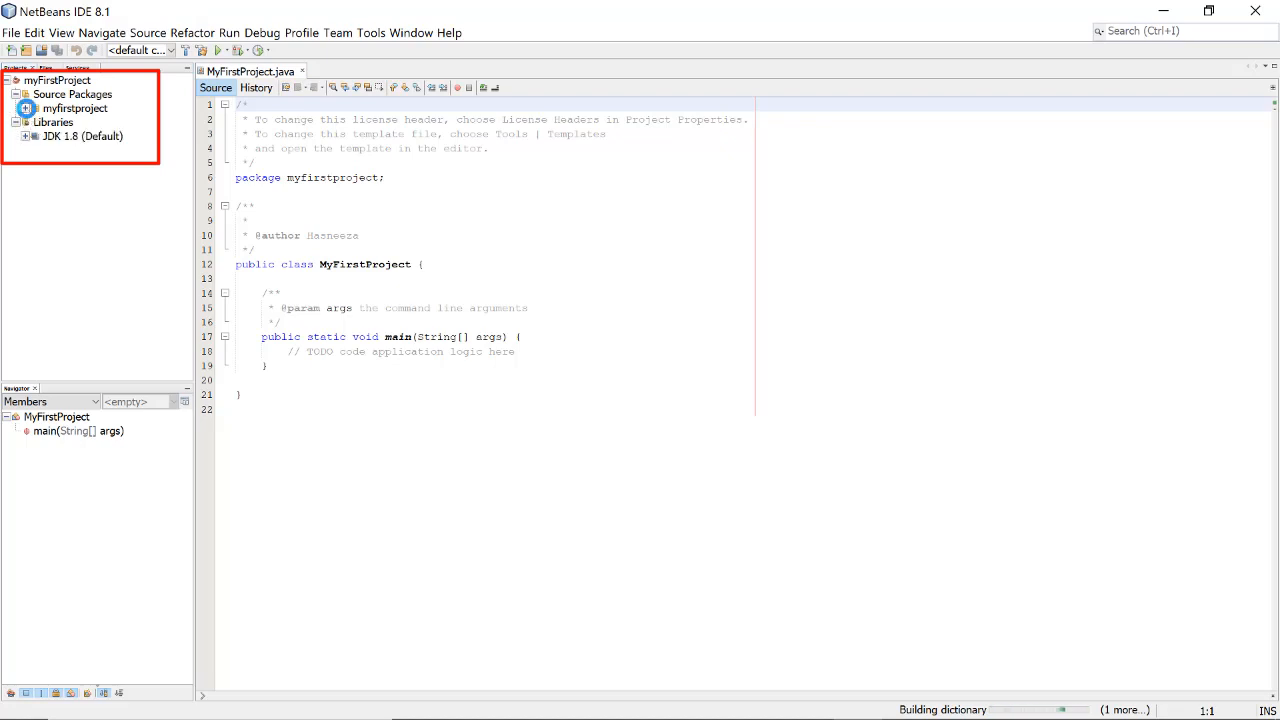
left_click(45, 122)
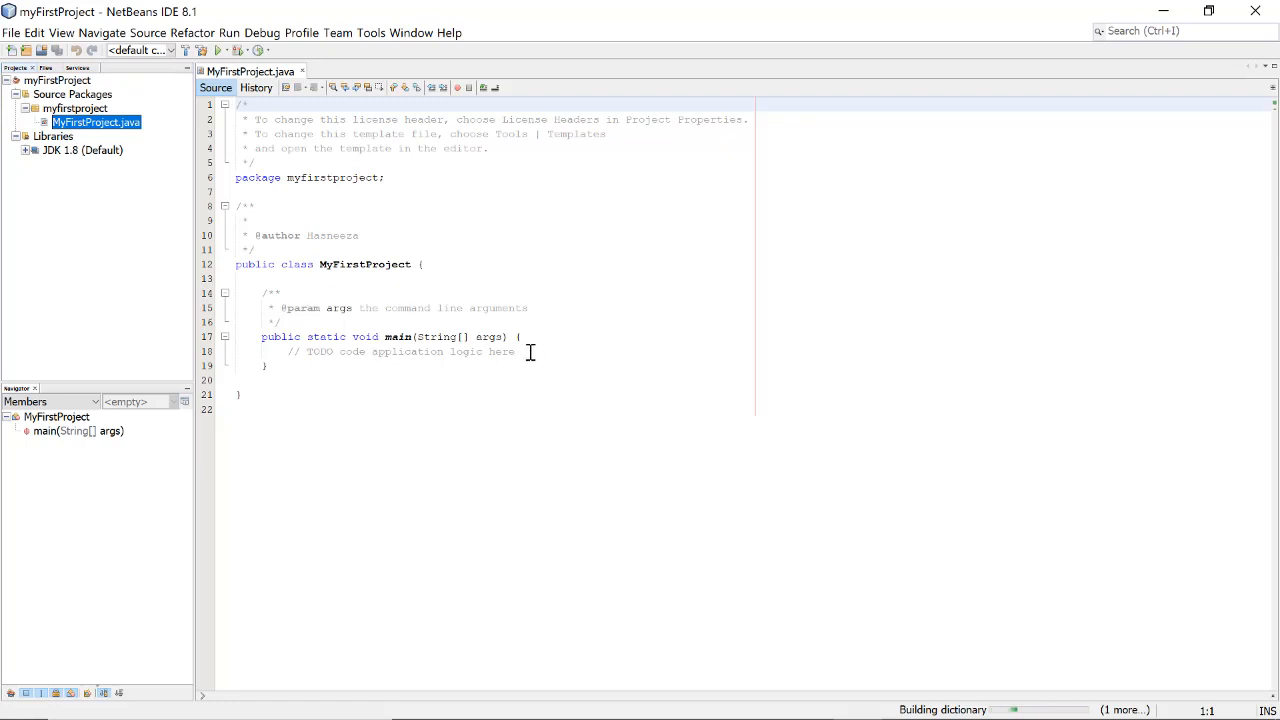
Step: Below the TODO comment in the main method, add the statement System.out.println("WELCOME TO PGT207 OOP");
left_click_drag(530, 352, 288, 351)
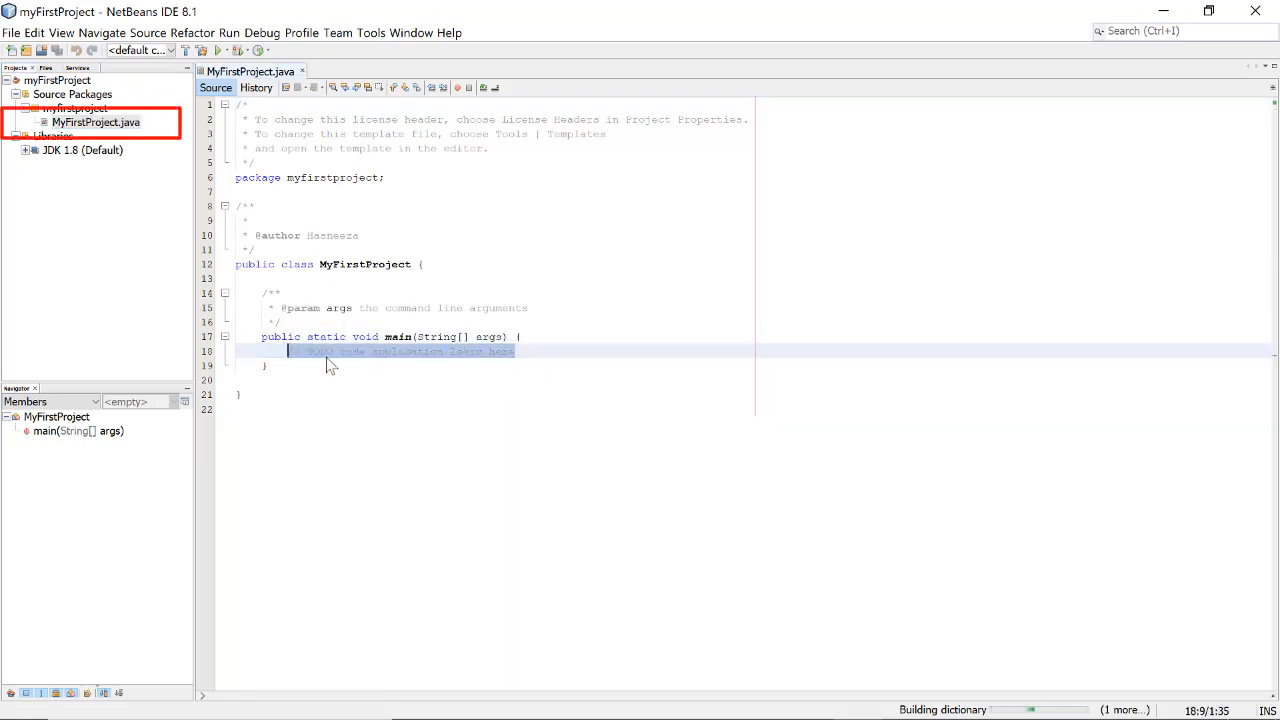
left_click(530, 350)
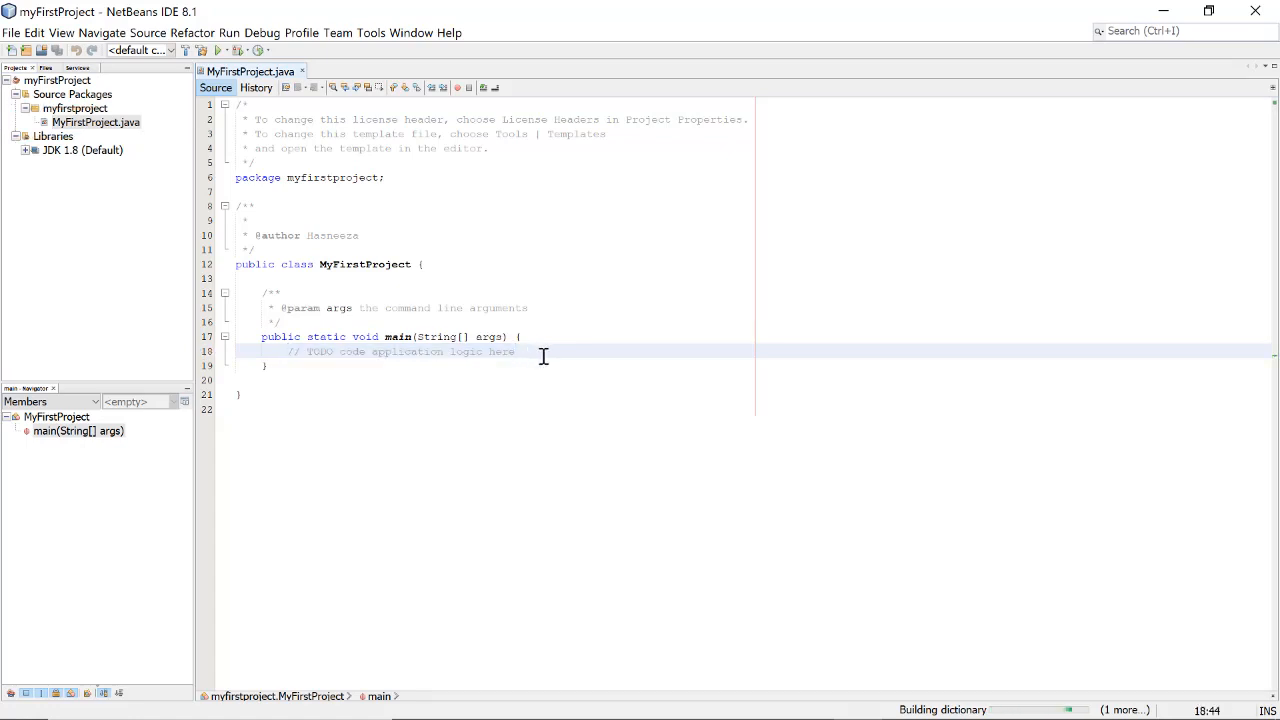
key("Return")
type("System")
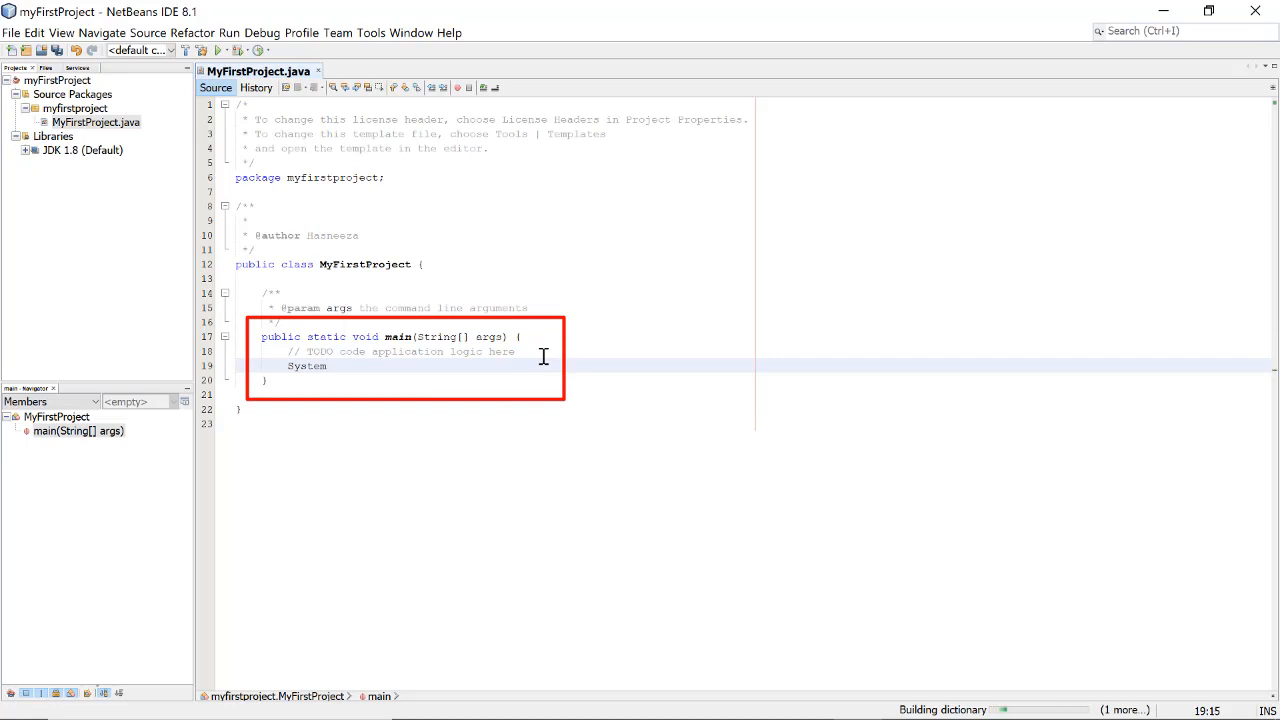
type(".ou")
type("t.println")
type("(")
type("\"WE")
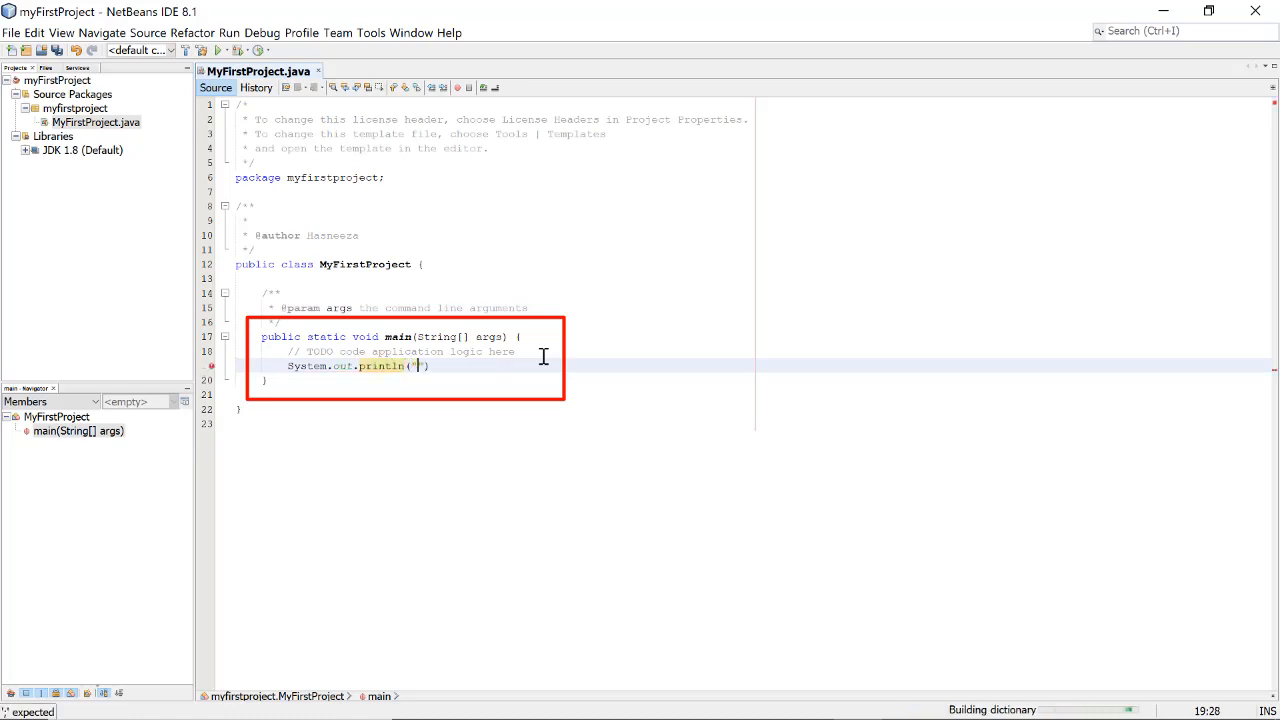
type("LCOME T")
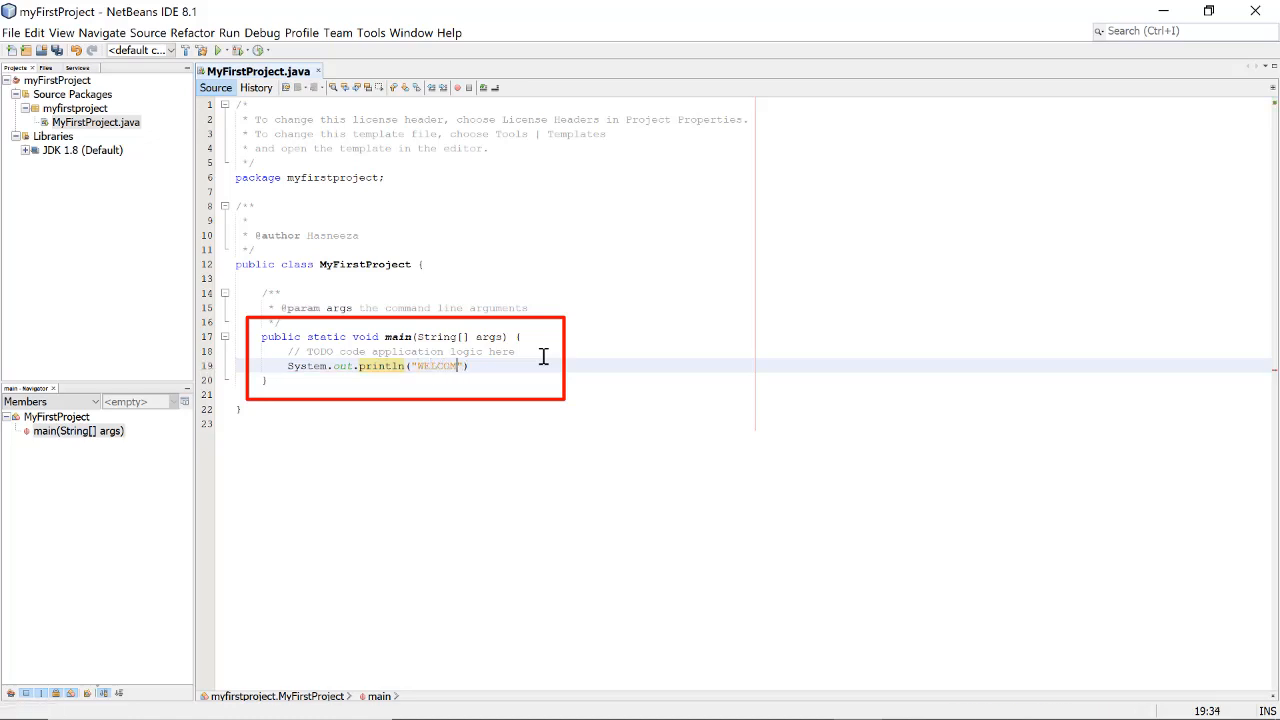
type("O TGT")
type("200")
type("7")
type(" CO")
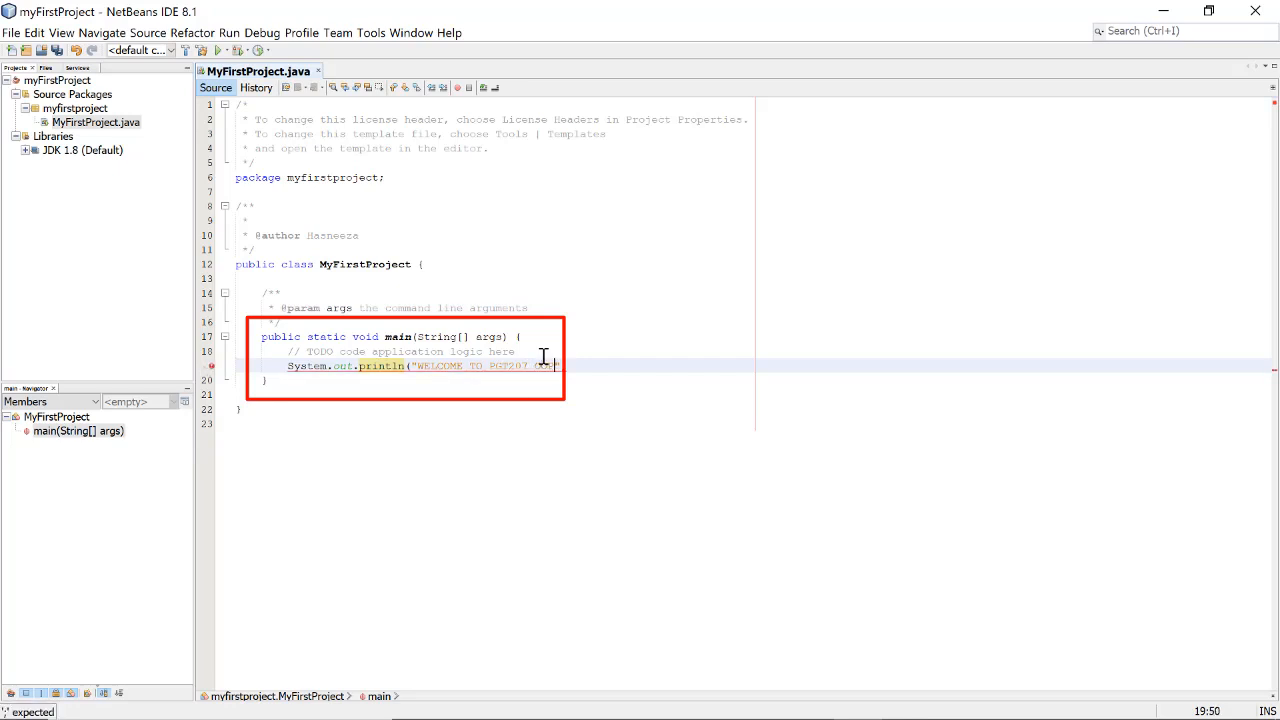
left_click(570, 364)
type(";")
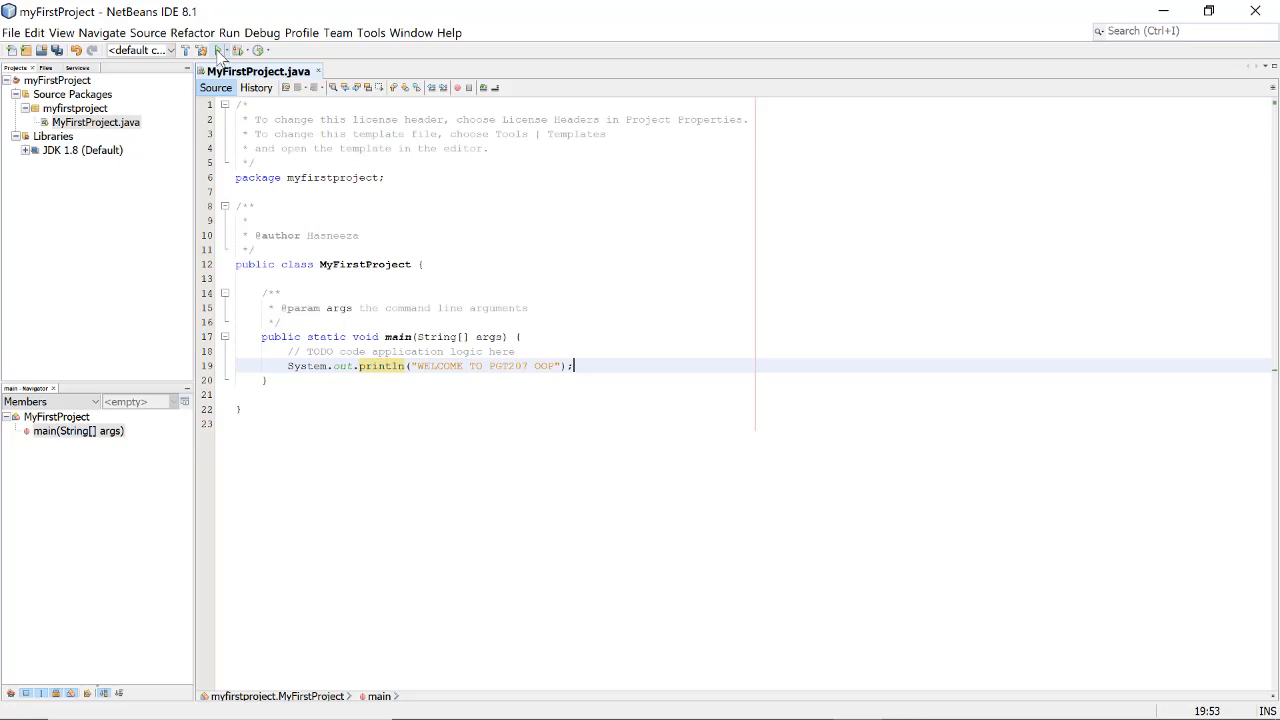
Step: Run myFirstProject and highlight the printed message line in the output
left_click(219, 51)
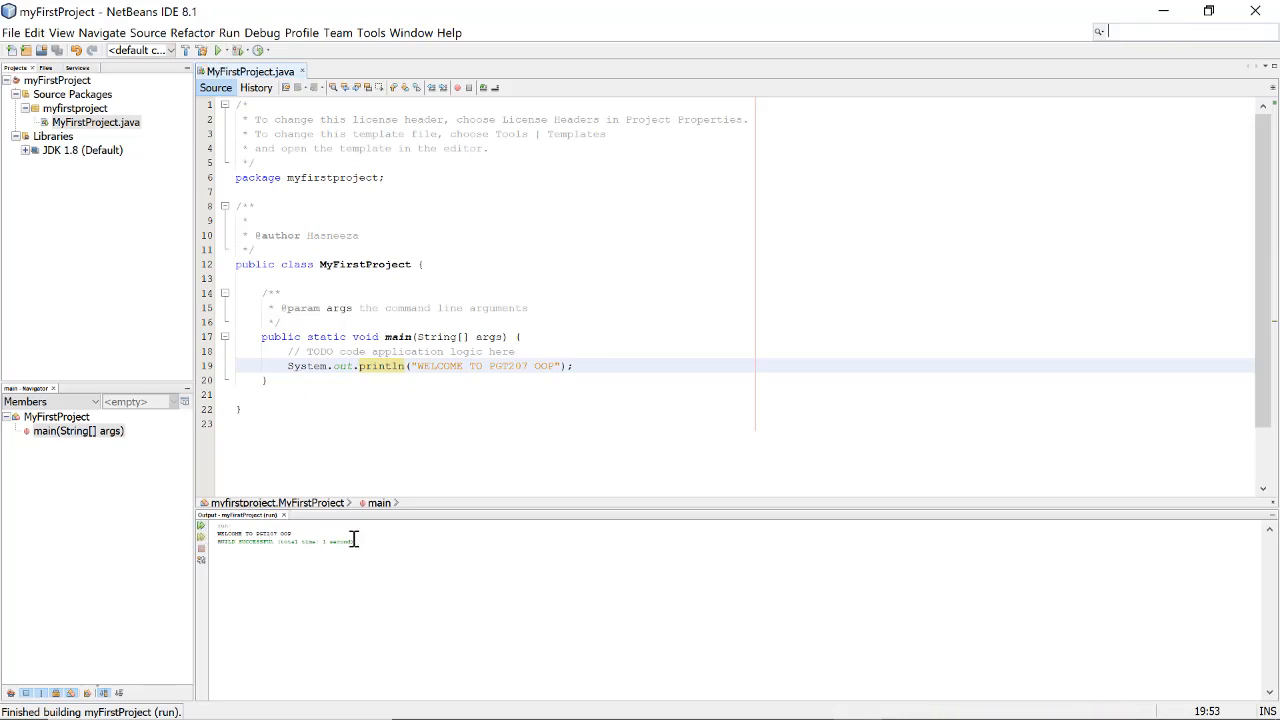
left_click_drag(303, 533, 217, 533)
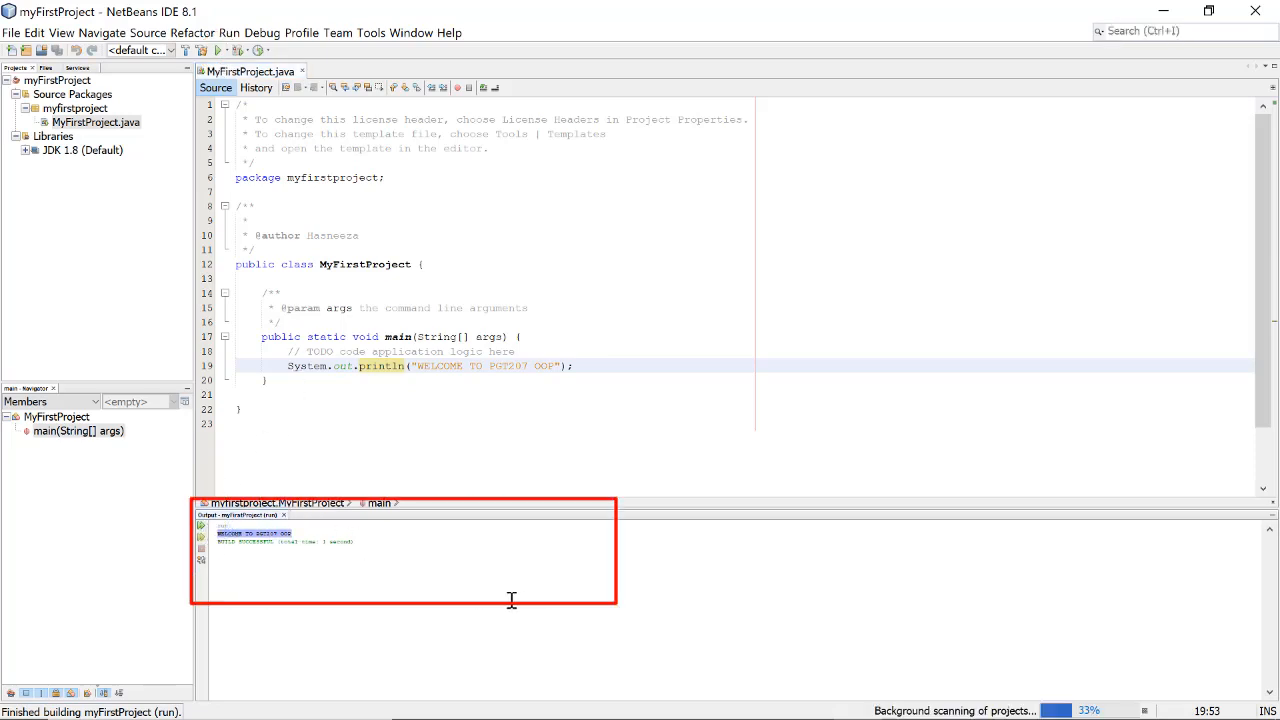